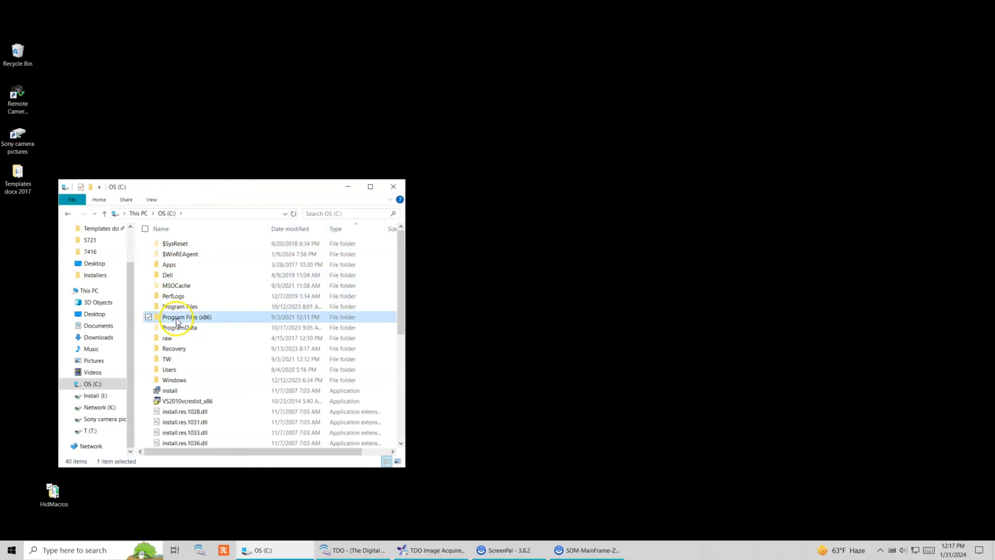
Step: Browse to C:\Program Files (x86)\HidMacros to find the HIDMacros application
double_click(184, 317)
left_click(51, 488)
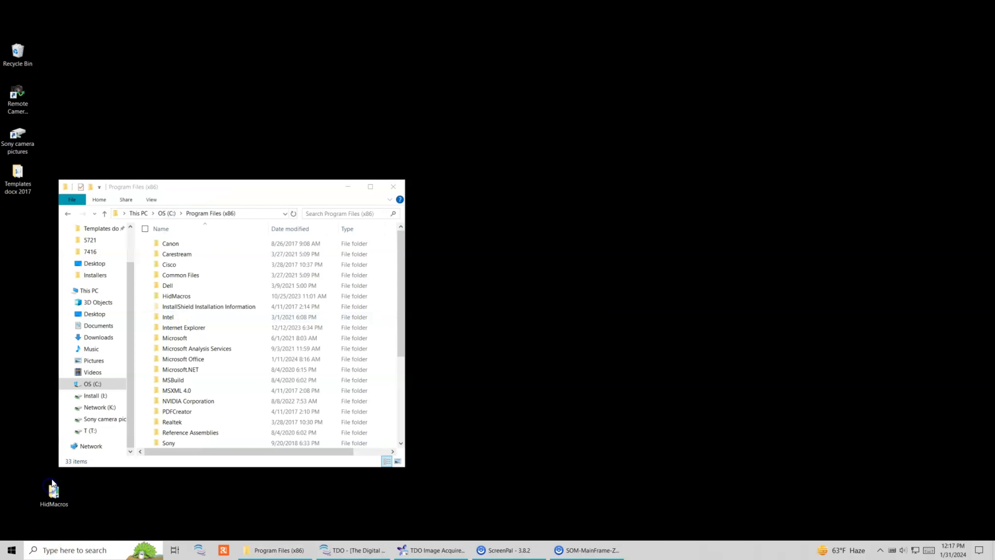
double_click(177, 296)
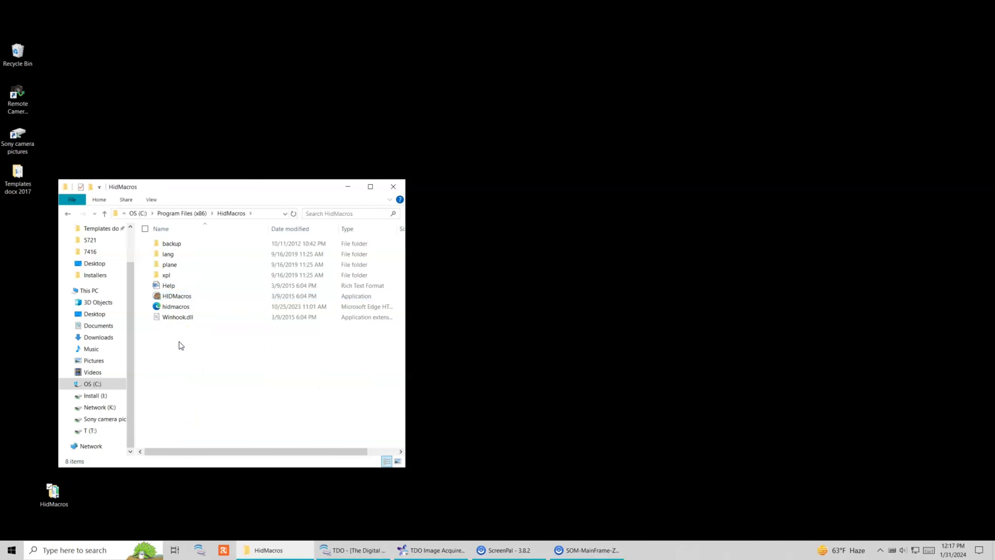
Step: Open the Startup folder through the Run dialog with shell:startup
left_click(79, 549)
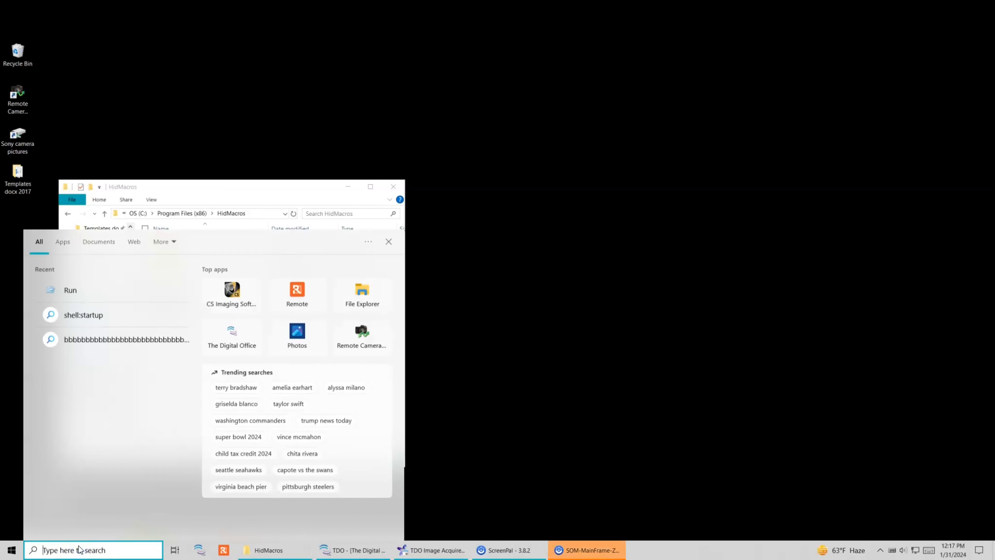
type("run")
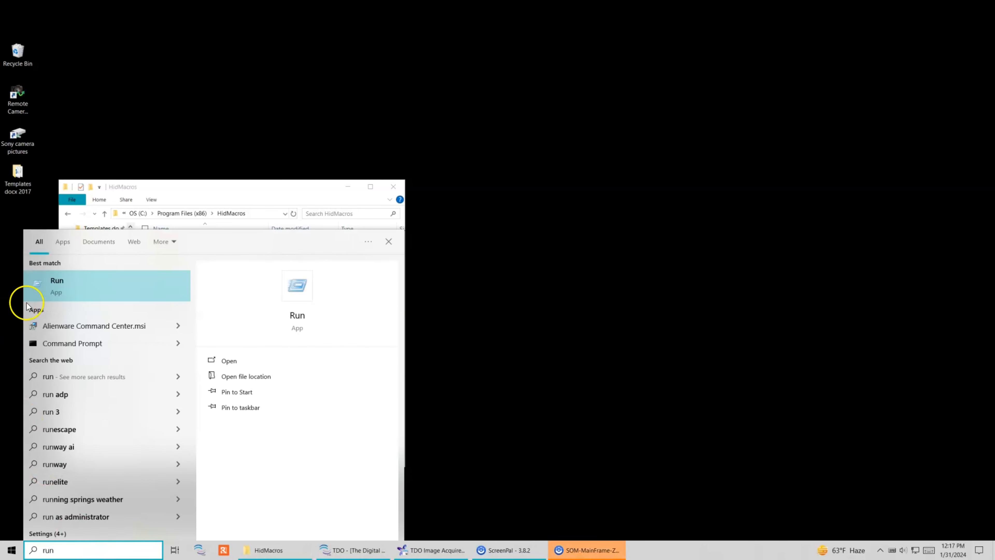
left_click(59, 285)
type("shell:startup")
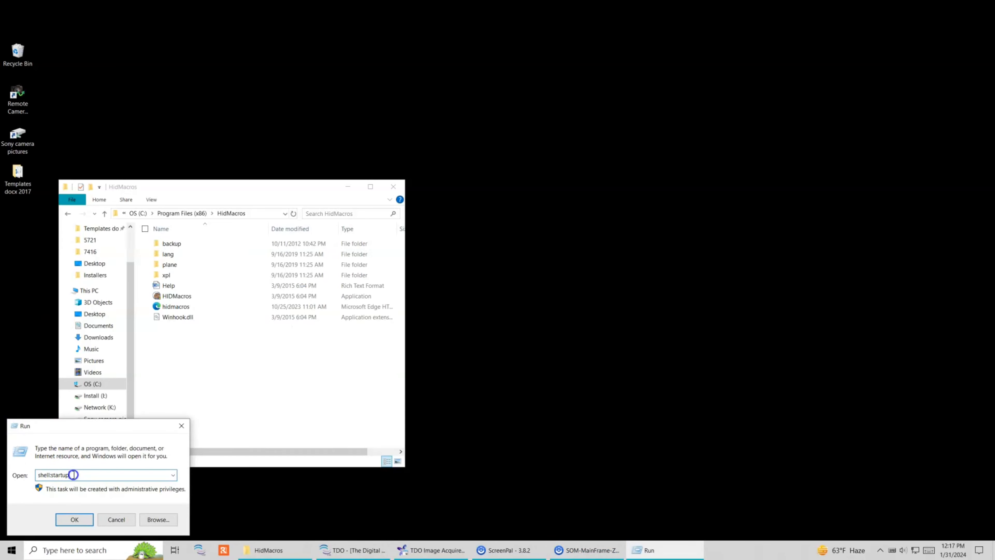
left_click_drag(74, 475, 32, 476)
left_click(81, 476)
left_click(76, 520)
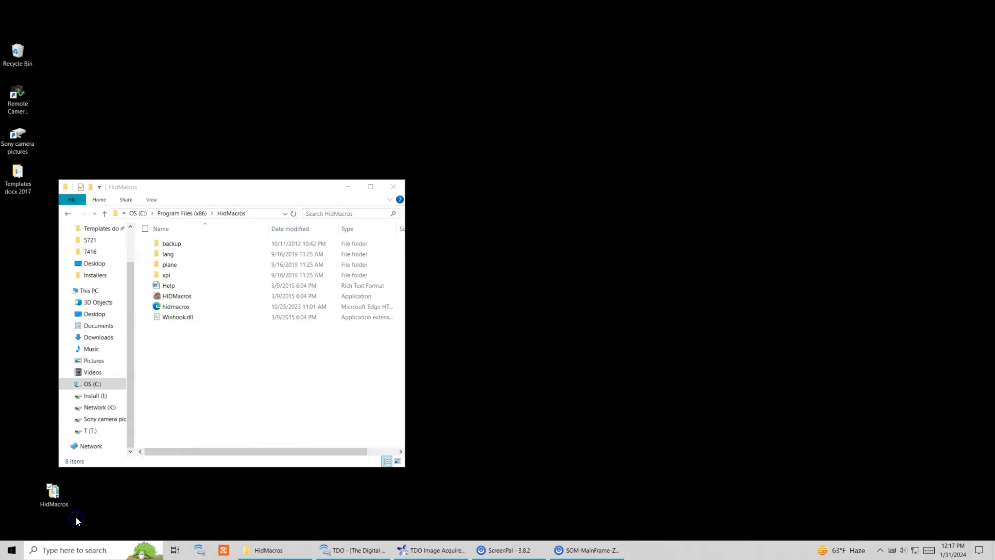
Step: Create a shortcut to HIDMacros, then close the Startup folder window
left_click(167, 296)
right_click(167, 296)
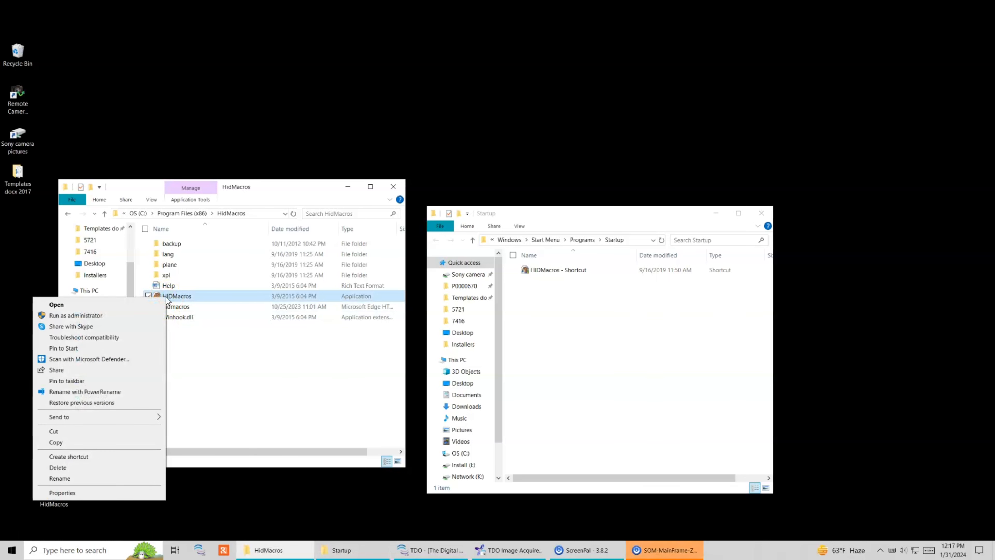
left_click(171, 295)
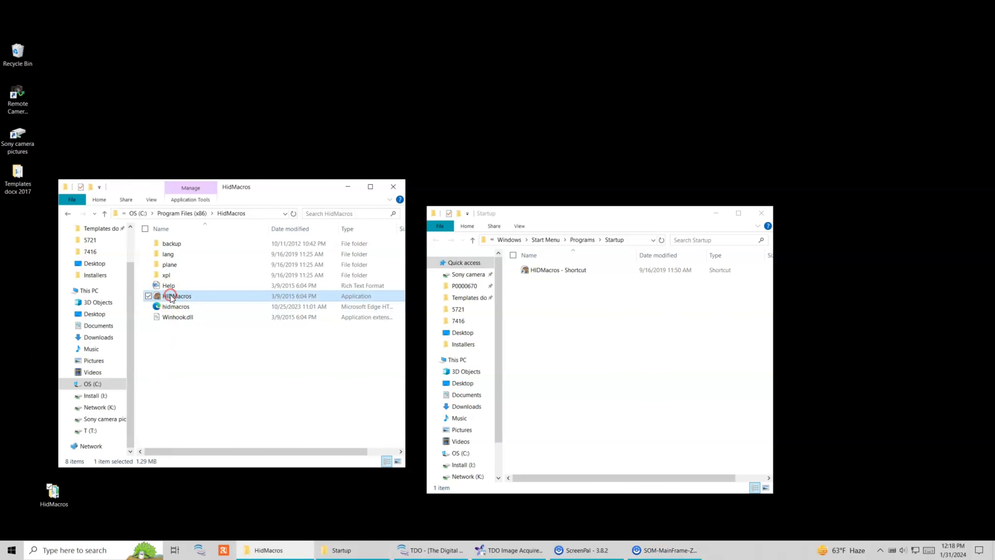
right_click(171, 295)
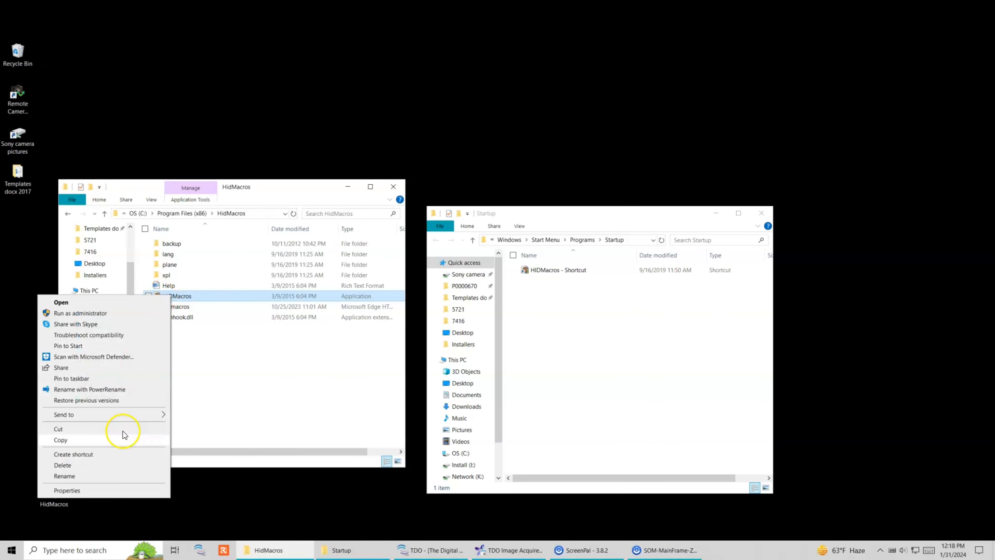
left_click(123, 454)
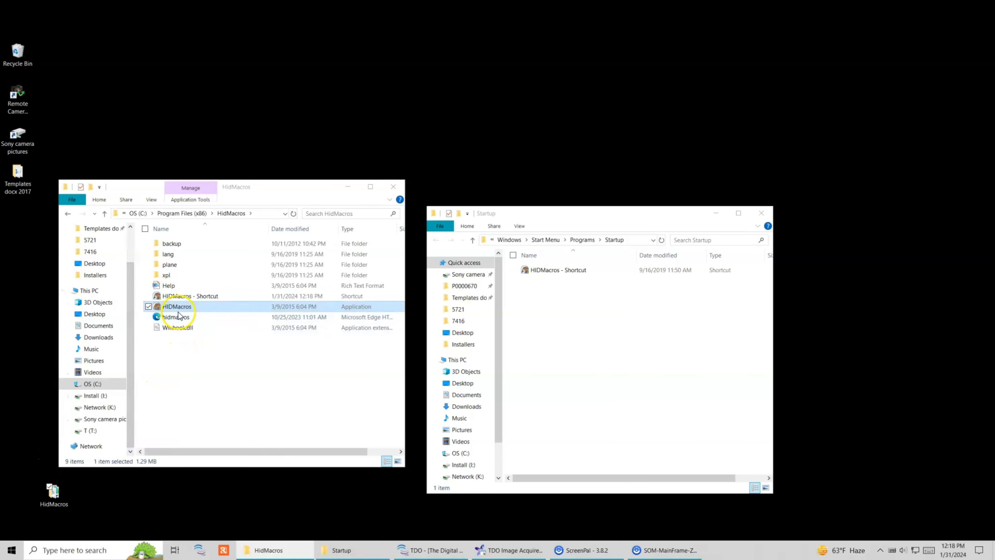
left_click_drag(177, 297, 553, 336)
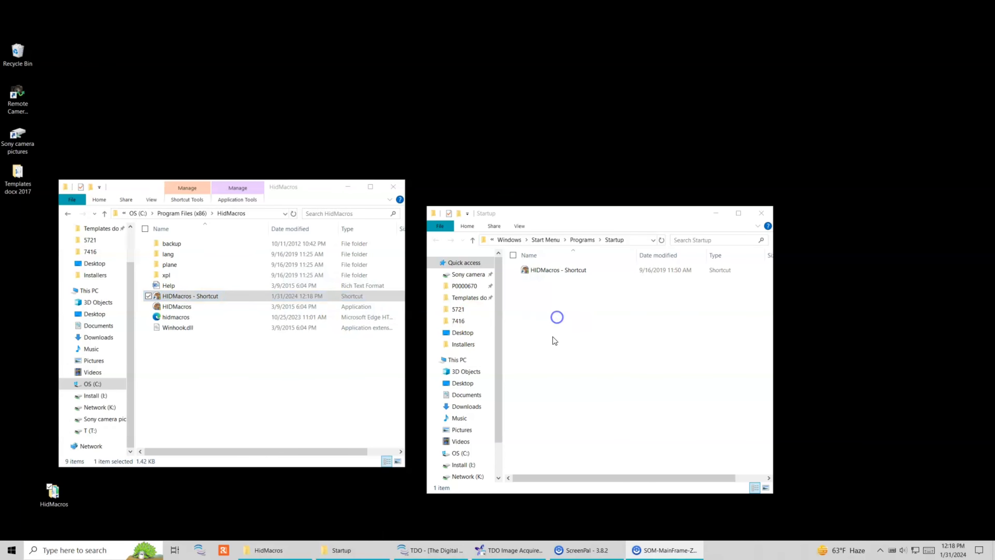
left_click(760, 213)
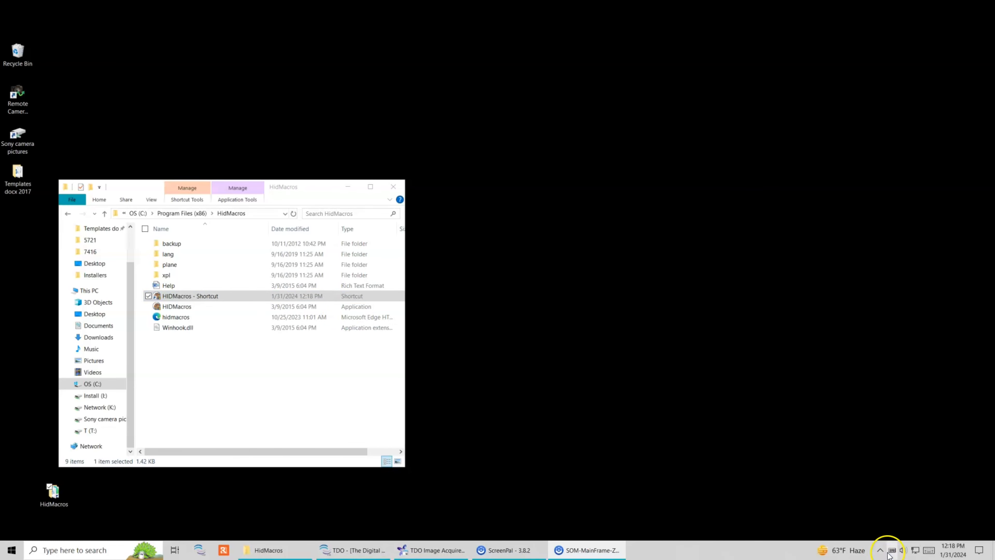
Step: Delete the extra HIDMacros shortcut and close the HidMacros folder window
left_click(889, 553)
left_click(205, 379)
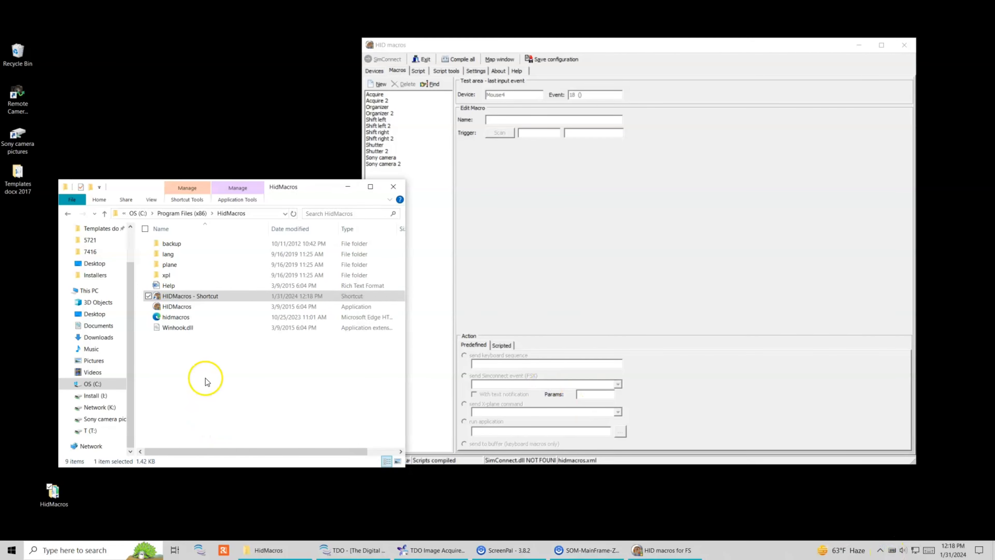
left_click(188, 297)
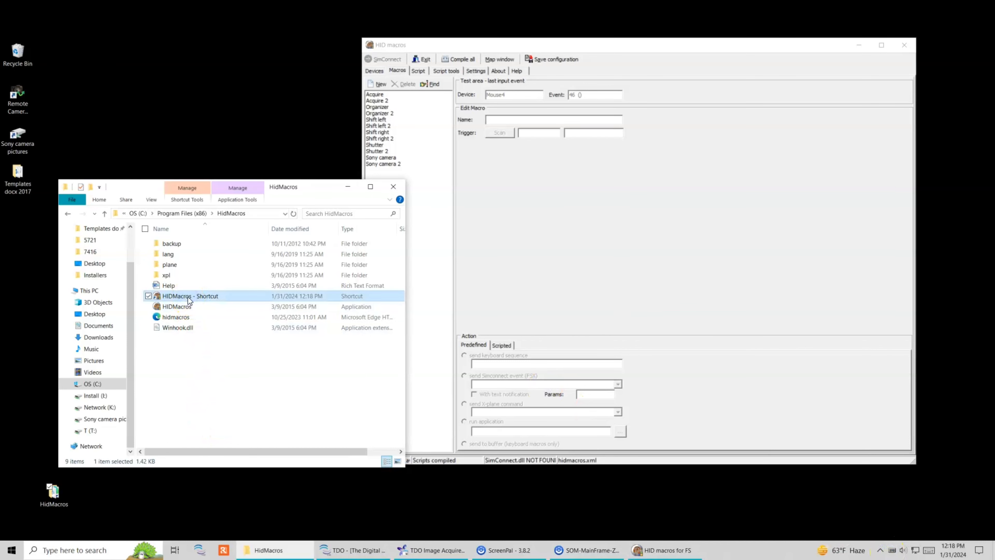
key("Delete")
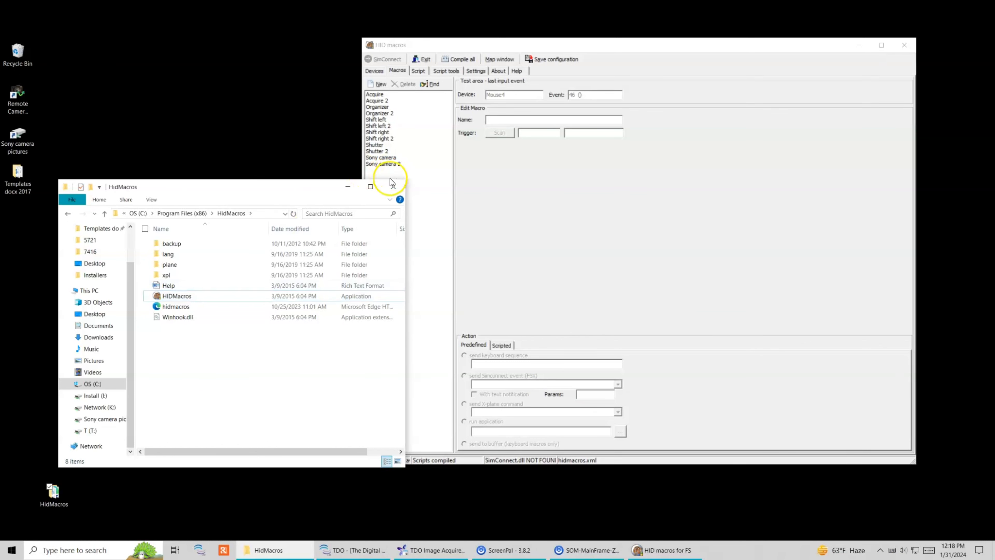
left_click(394, 186)
Step: Reposition the HID macros window and glance at the Devices list before returning to Macros
left_click_drag(434, 46, 234, 85)
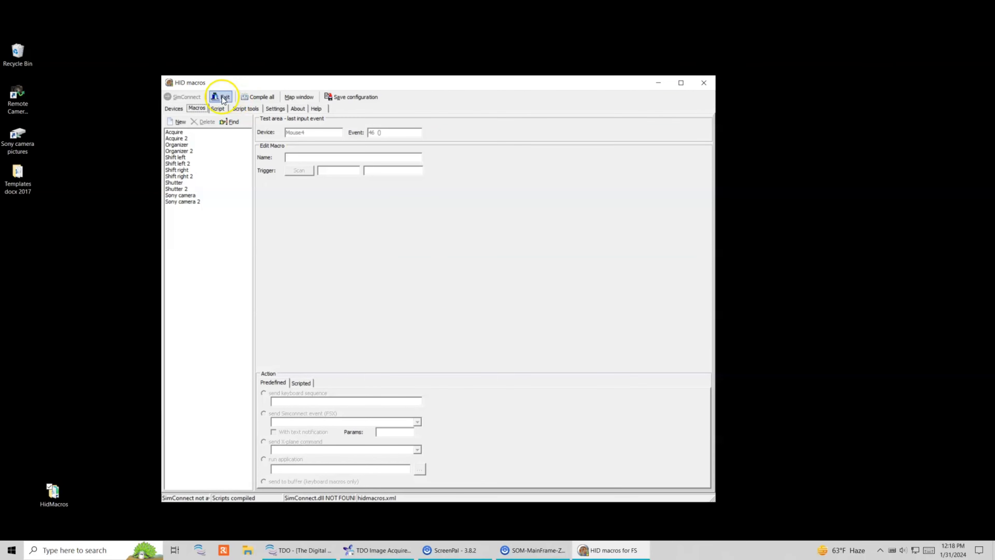
left_click(174, 108)
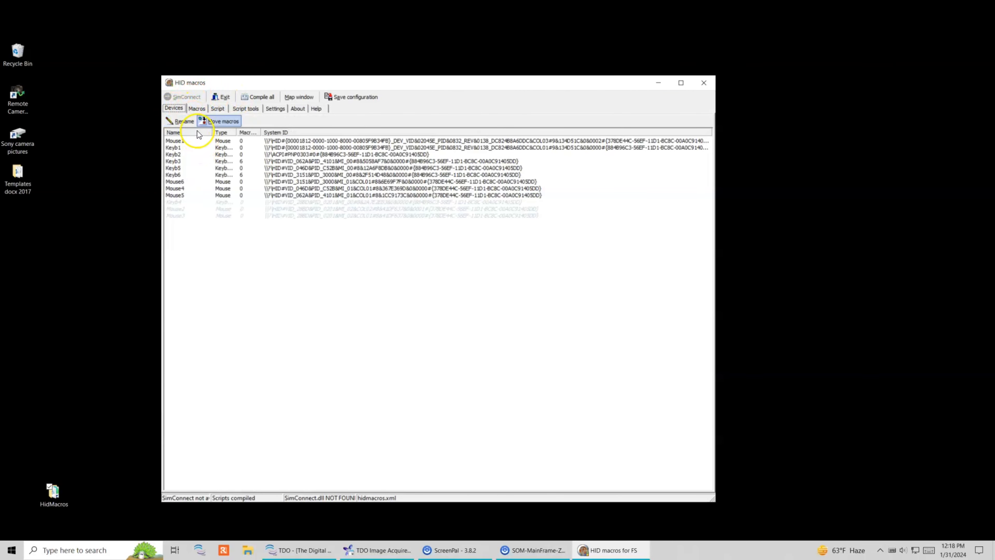
left_click(196, 110)
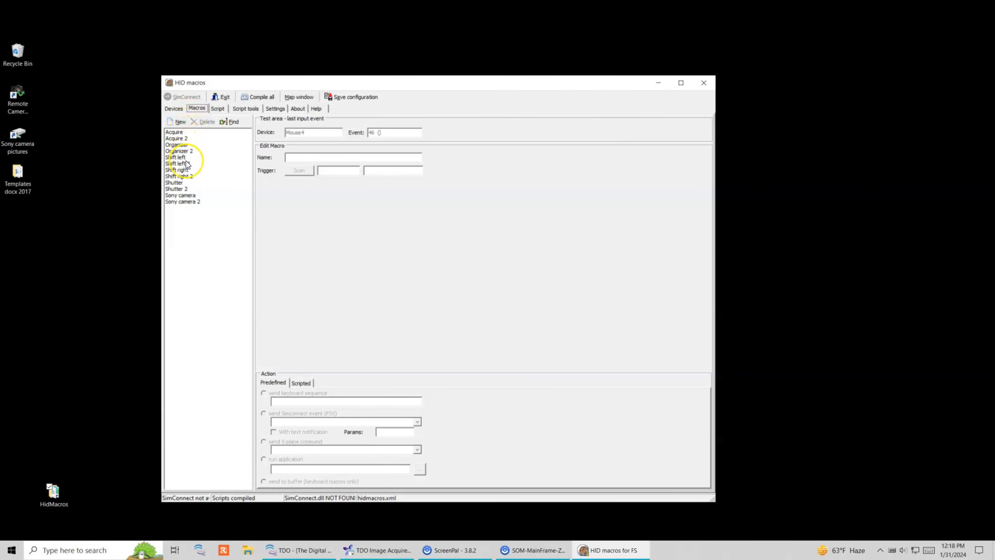
Step: Select Sony camera and test which events keypad keys 4, 2, 5, 0 and 7 send
left_click(190, 196)
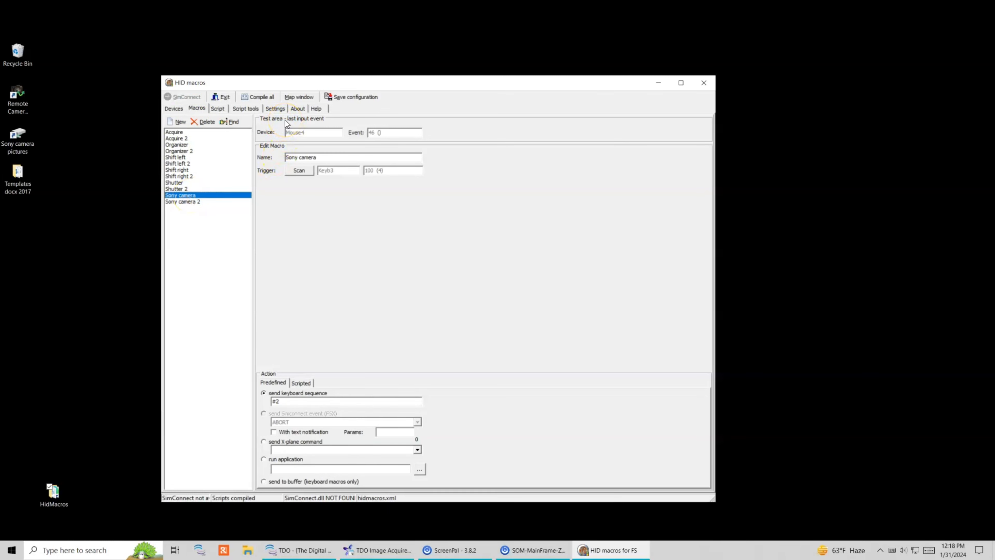
key("KP_4")
key("KP_2")
key("KP_5")
key("KP_0")
key("KP_7")
Step: Bind Sony camera 2 to key 100 (4) on Keyb6, then select Shutter 2
left_click(221, 201)
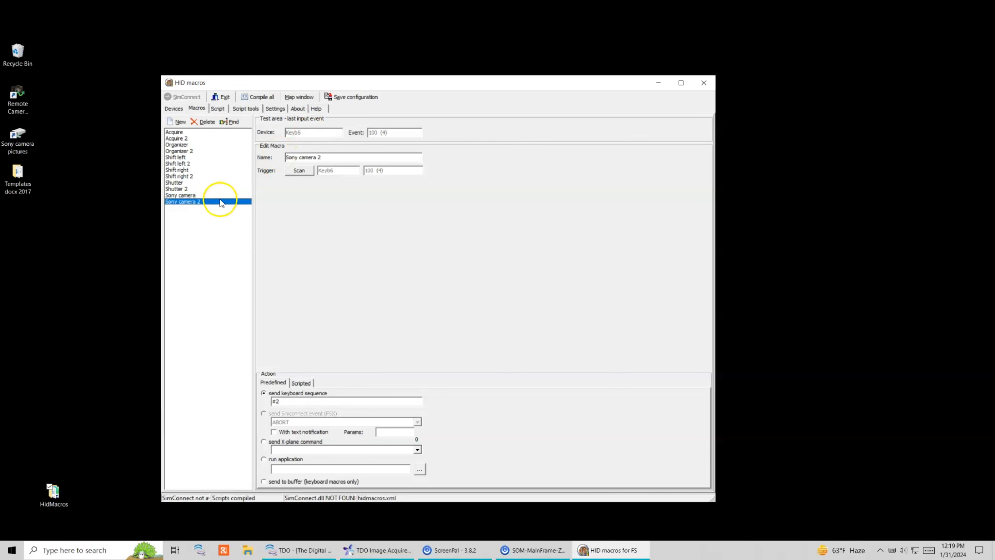
double_click(319, 157)
left_click(333, 157)
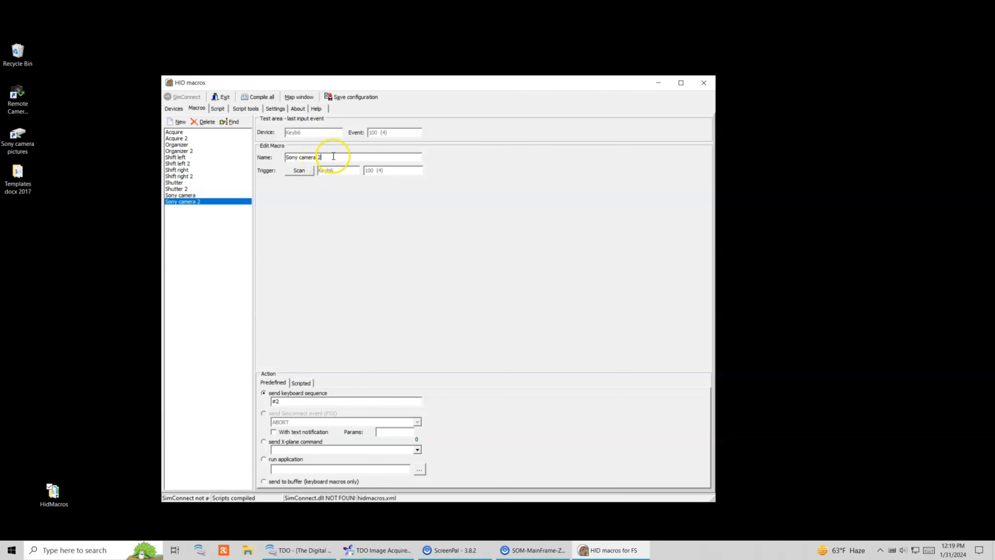
left_click(299, 170)
key("KP_4")
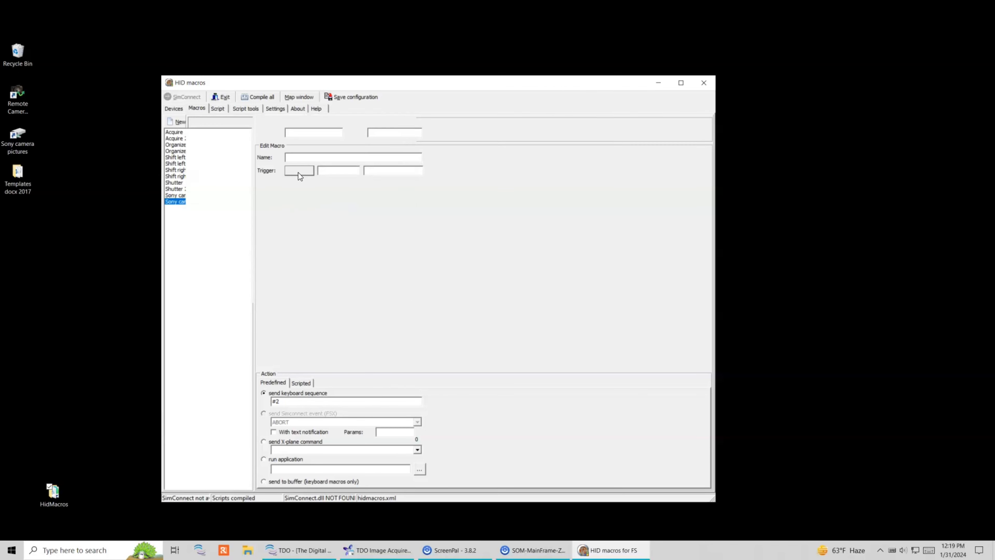
left_click(371, 169)
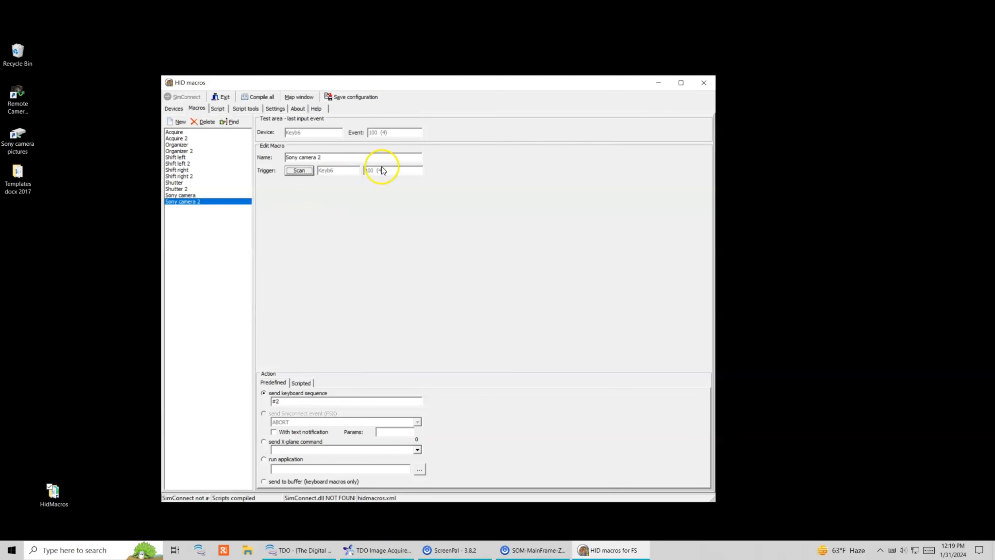
left_click(285, 400)
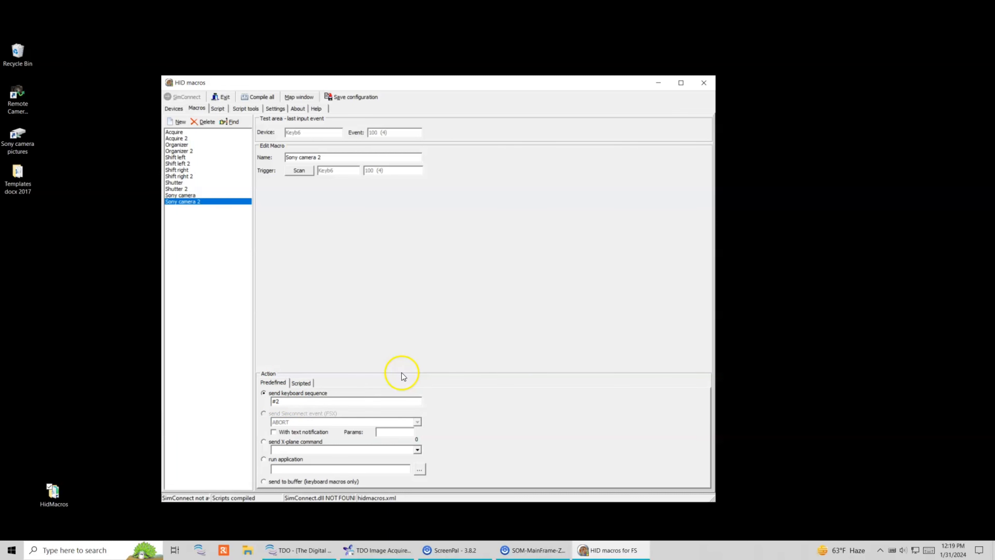
left_click(182, 190)
left_click(309, 157)
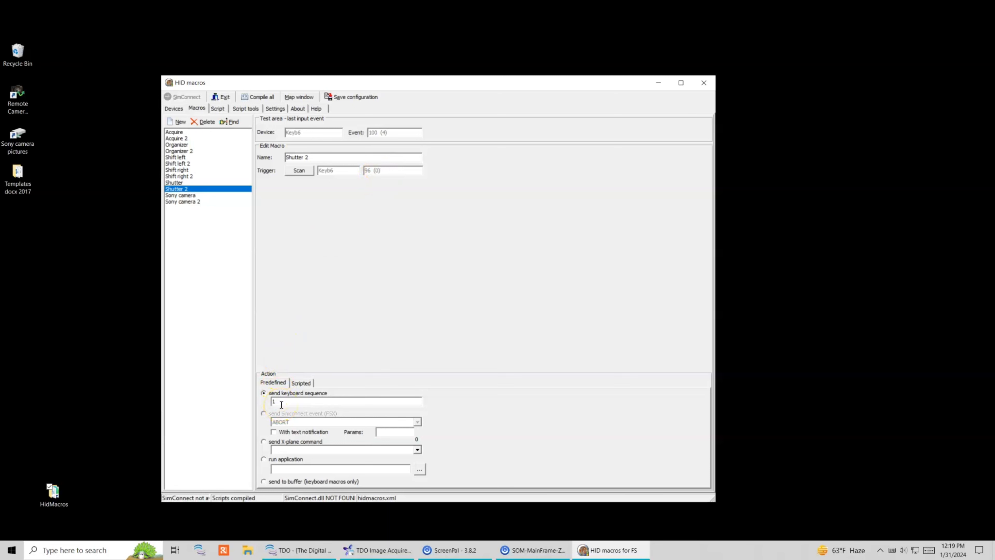
Step: Inspect the {right} and #{left} sequences of Shift right 2 and Shift left 2
left_click(191, 176)
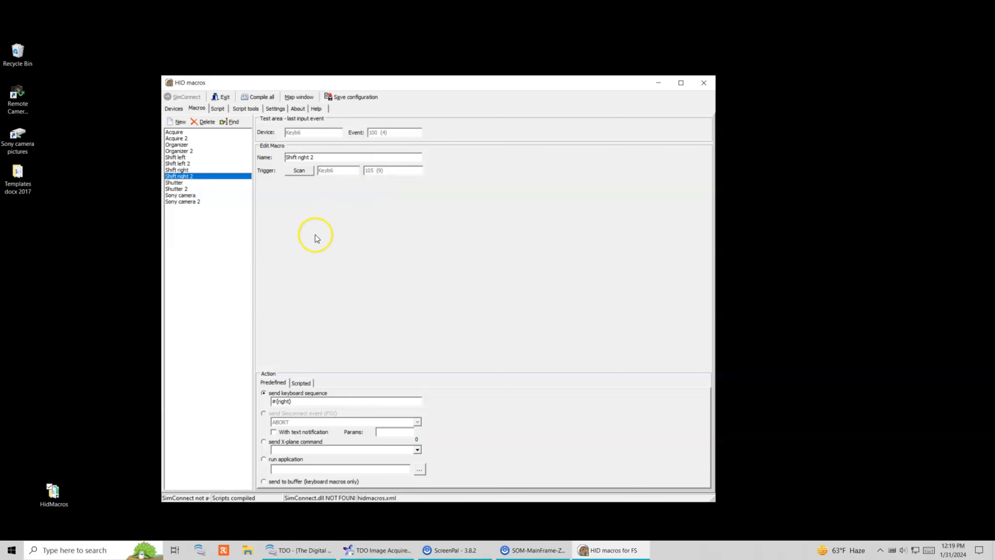
left_click(296, 400)
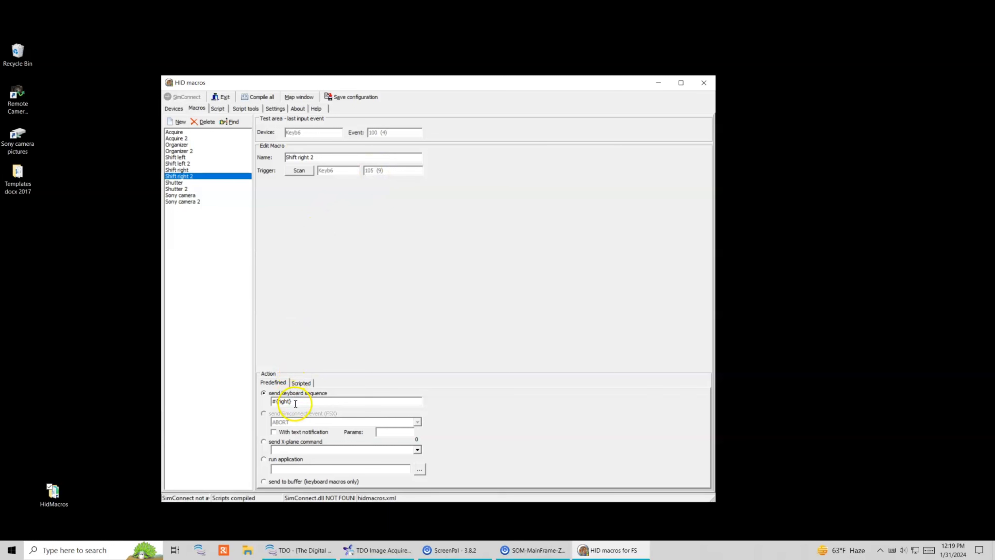
left_click_drag(295, 402, 275, 401)
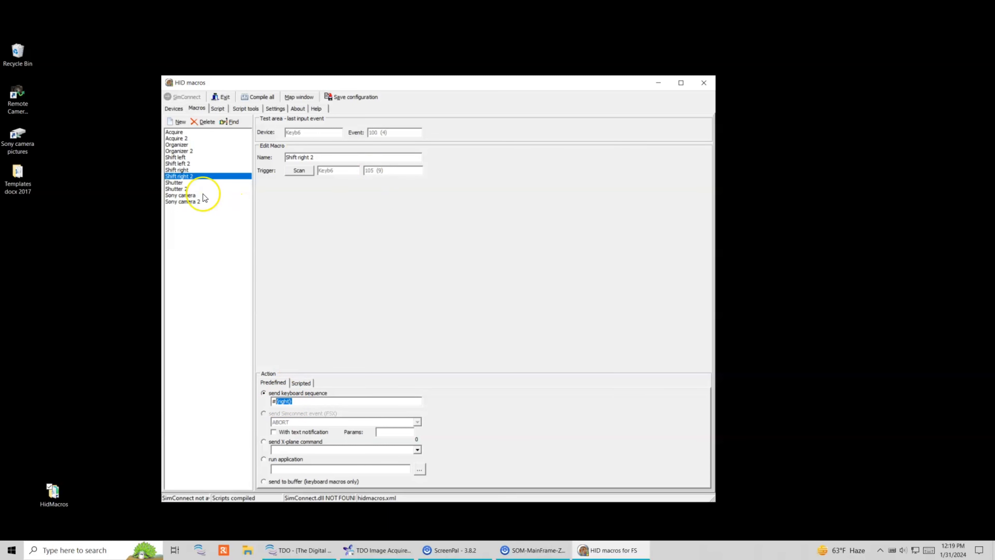
left_click(181, 163)
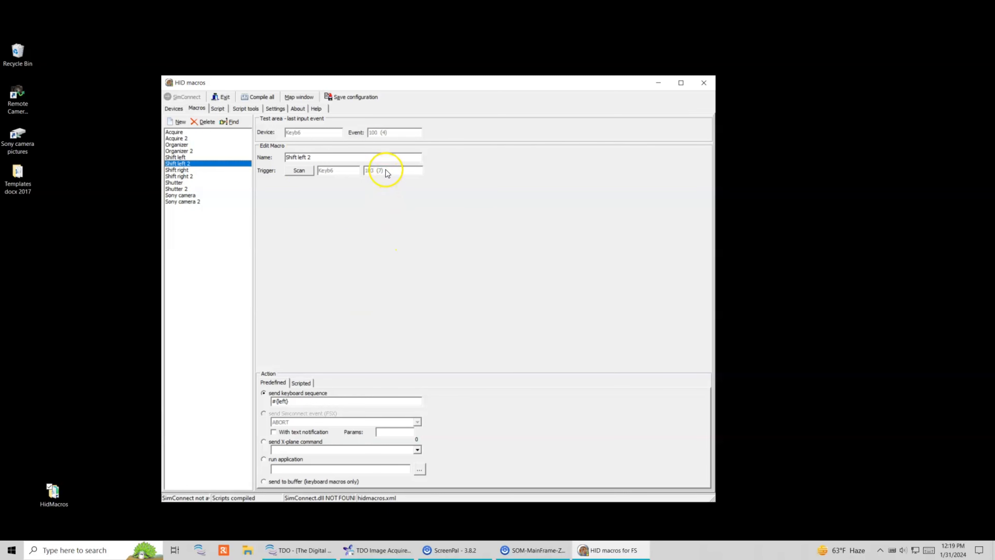
left_click_drag(291, 401, 268, 396)
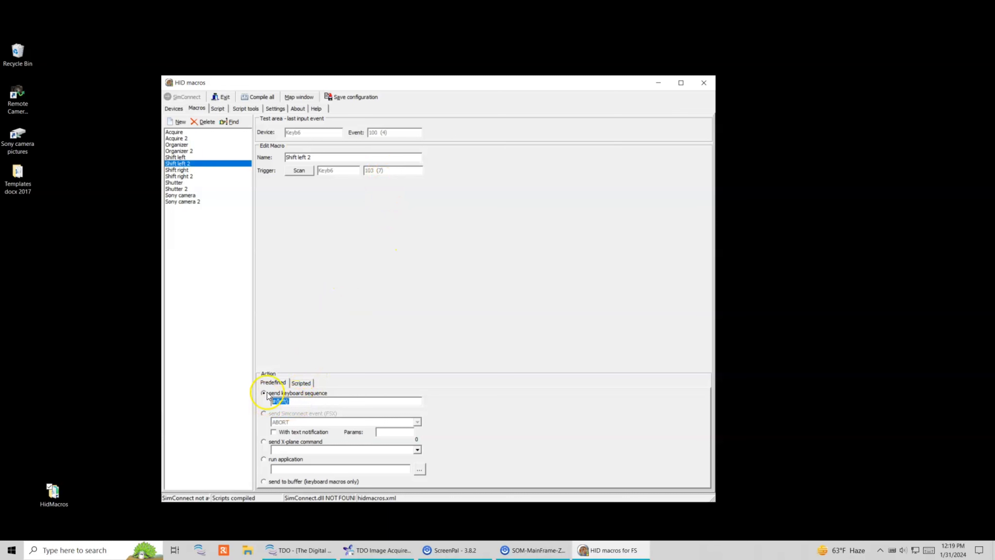
left_click(301, 403)
Step: Inspect the Organizer macro (Keyb3 event 102) and bring Image Acquire forward
left_click(180, 145)
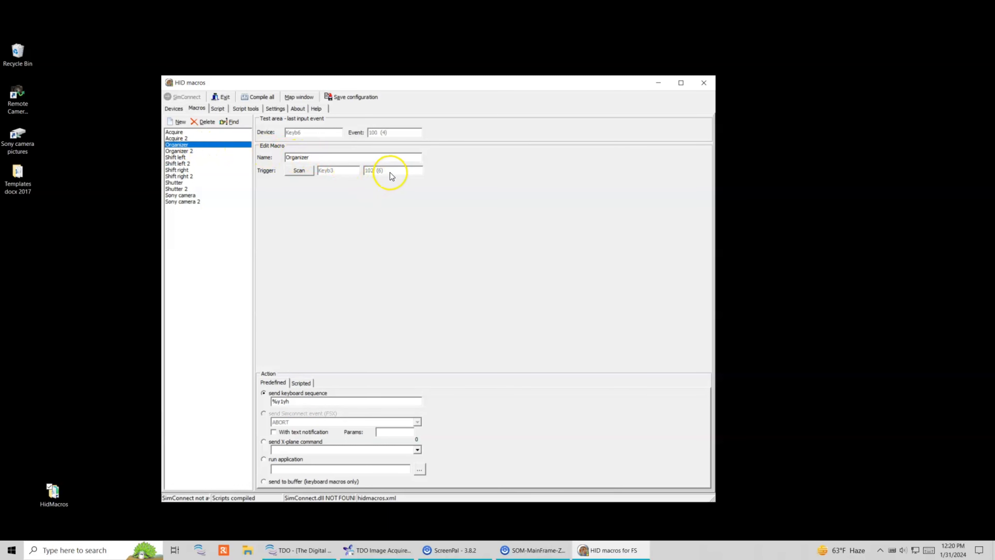
left_click(293, 402)
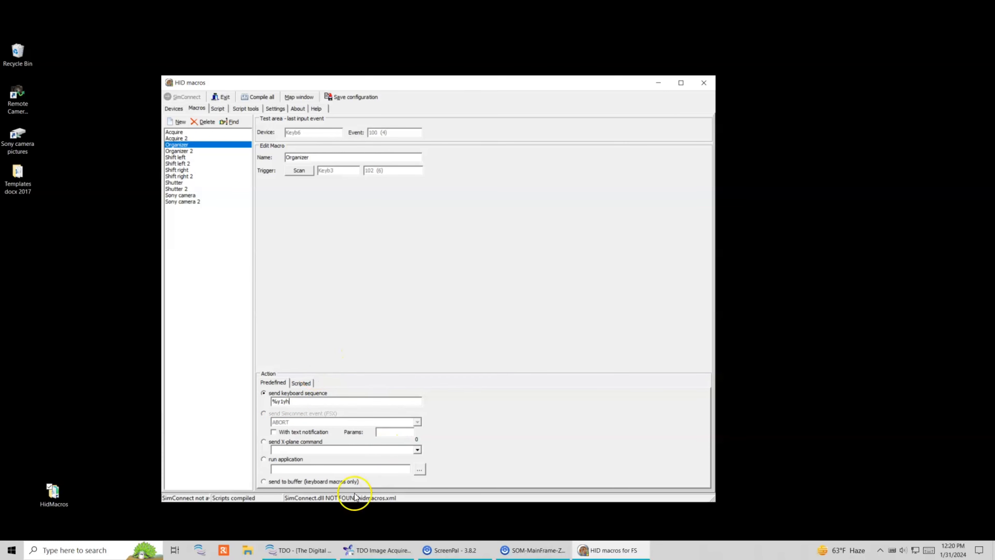
left_click(363, 550)
Step: Close the Image Acquire window and bring The Digital Office to the front
right_click(364, 551)
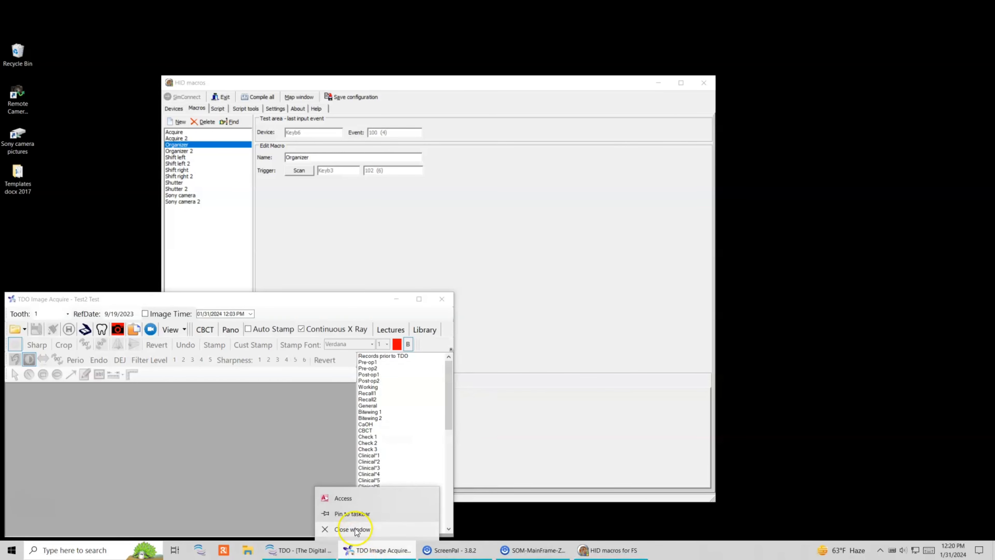
left_click(347, 531)
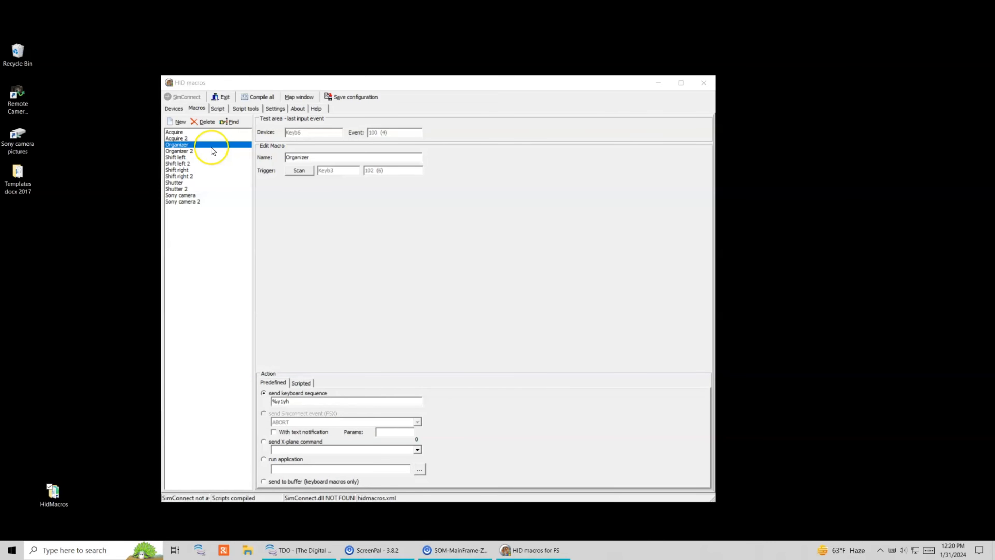
left_click(302, 550)
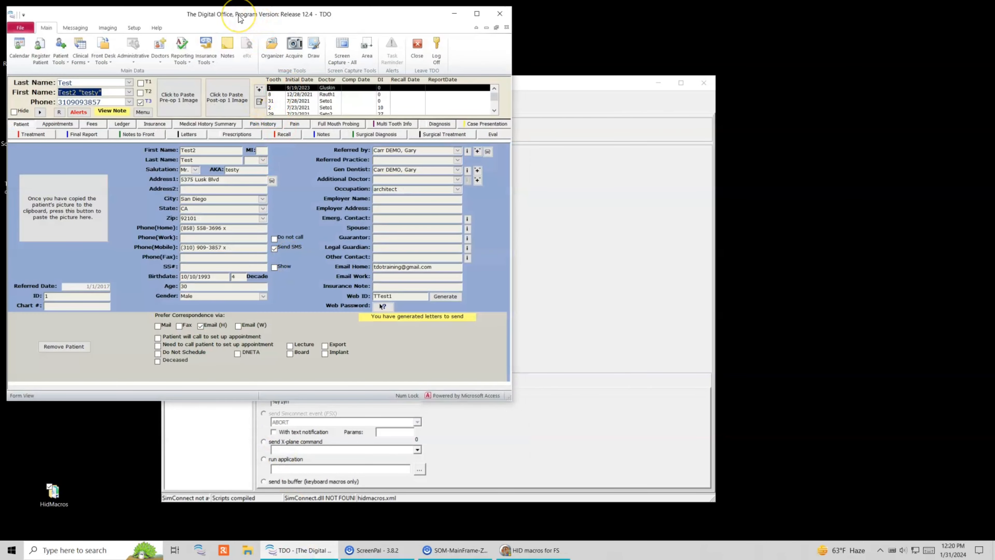
Step: Fire the Organizer macro, close the Organizer window, and return to HID macros
key("alt+y")
key("1")
key("y")
key("n")
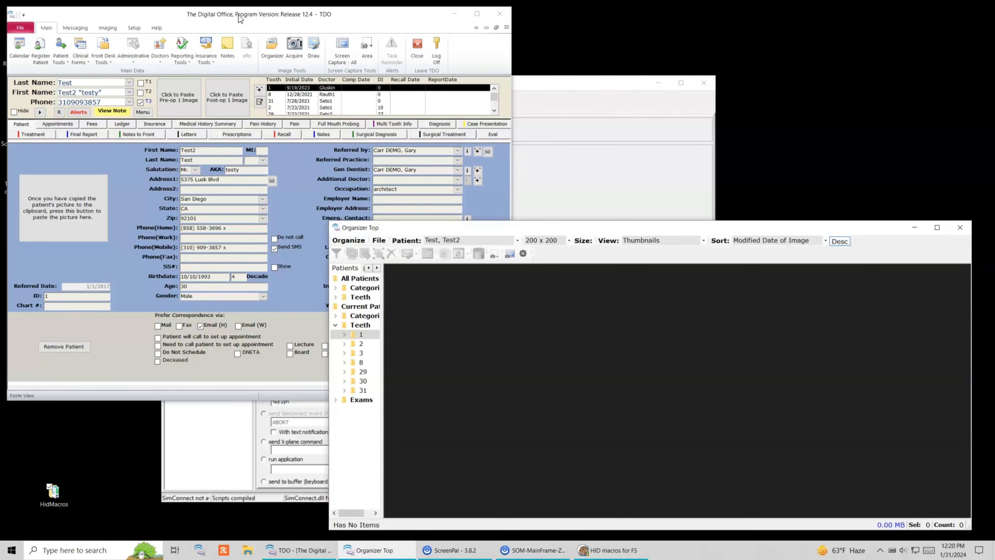
left_click(959, 227)
left_click(603, 191)
Step: Look over Organizer, Acquire and Acquire 2 (Keyb6 event 101), then bring the patient form forward
left_click(206, 143)
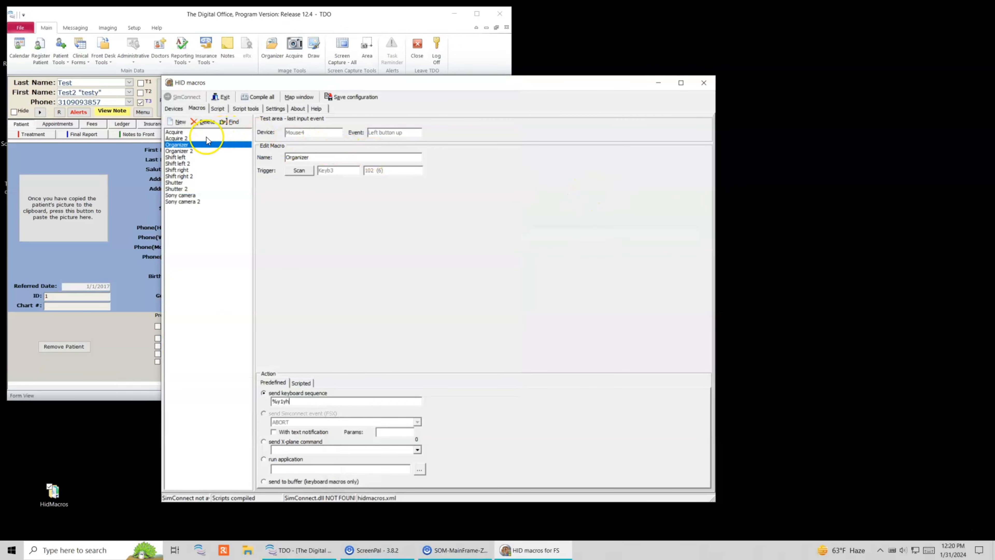
left_click(203, 138)
left_click(201, 133)
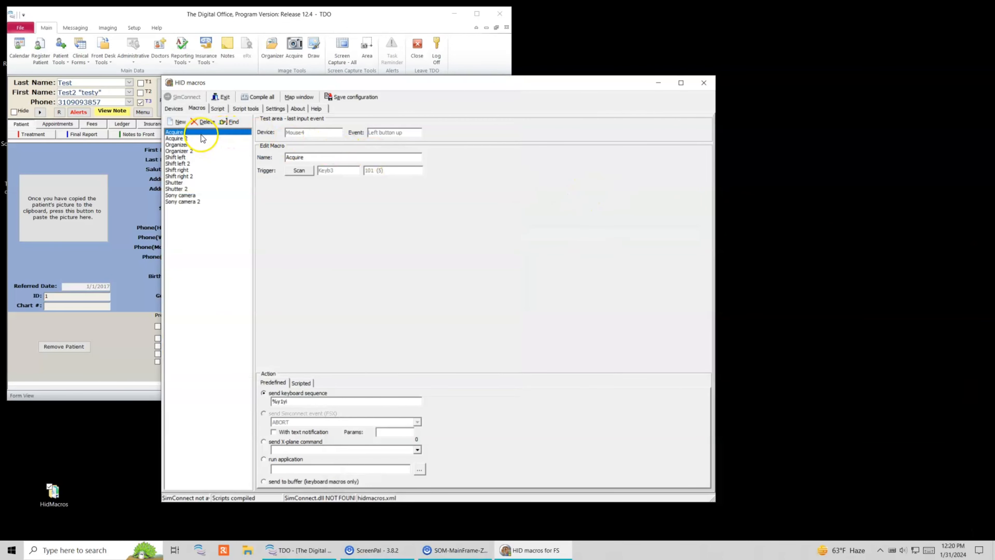
left_click(202, 138)
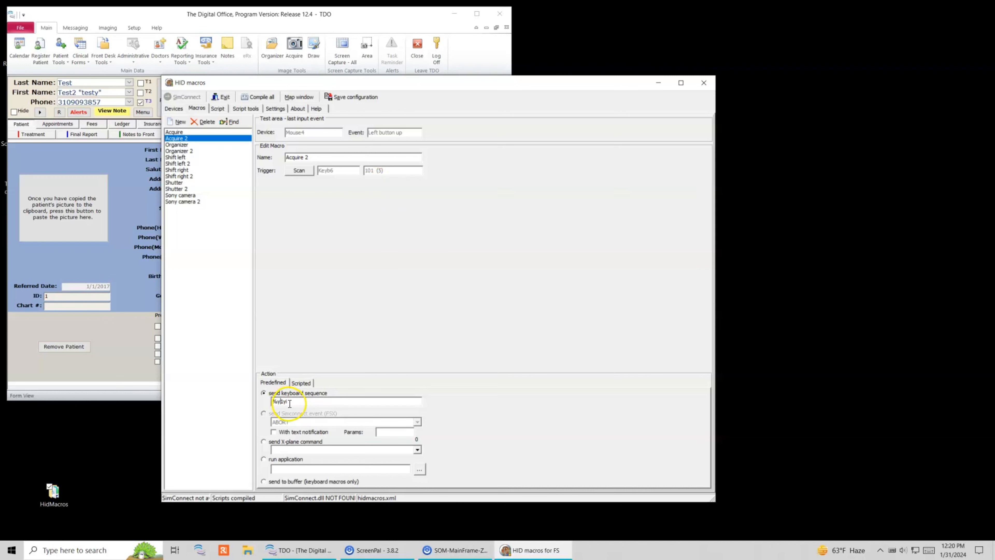
left_click(136, 360)
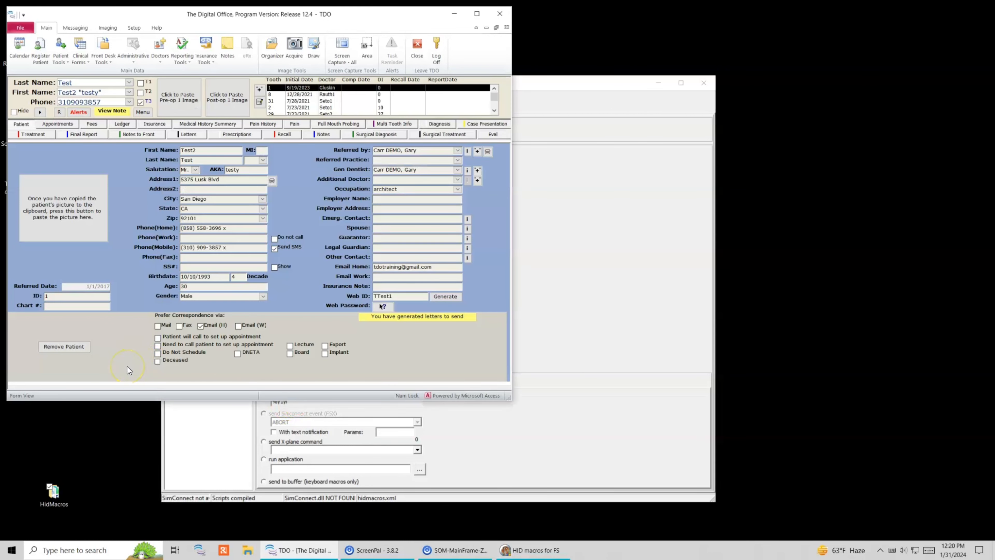
Step: Fire the Acquire macro to open Image Acquire, then close it
key("alt+y")
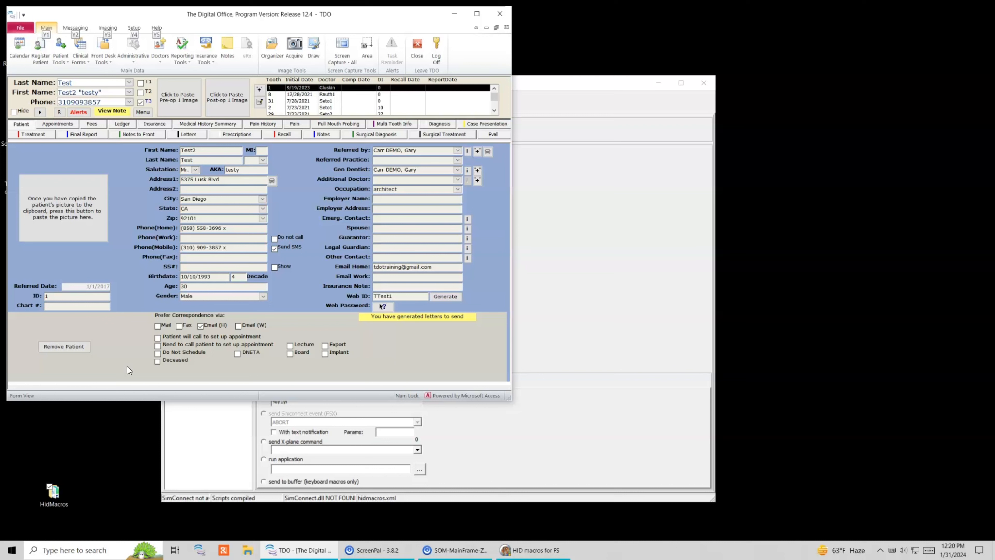
key("1")
key("y")
key("i")
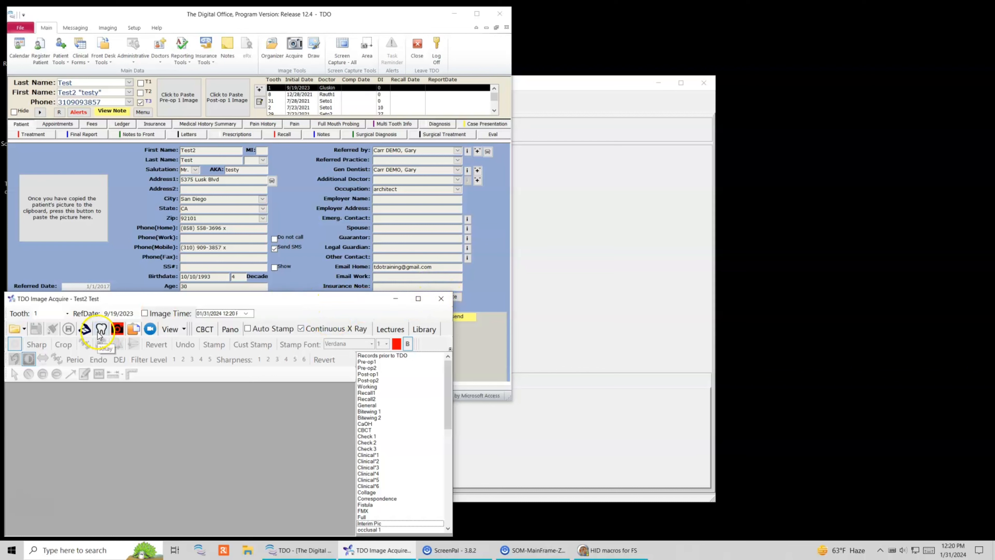
left_click(442, 298)
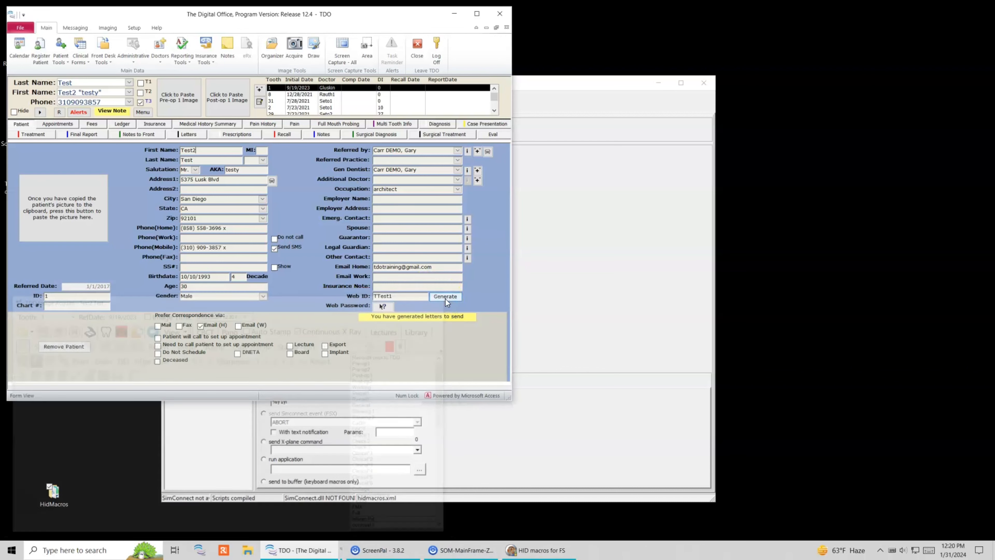
Step: Fire the Organizer macro to open the Organizer, then refocus The Digital Office
key("alt")
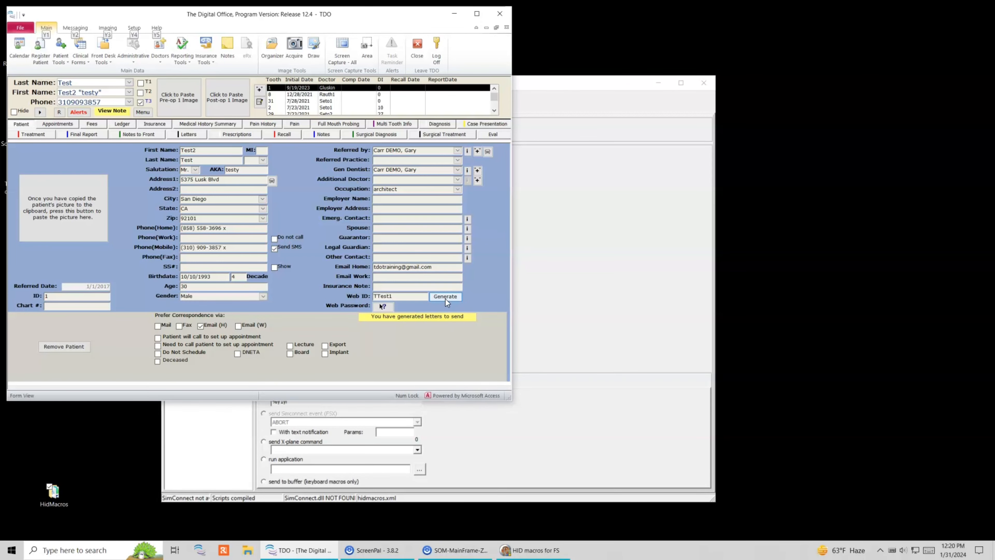
key("1")
key("y")
key("l")
left_click(124, 334)
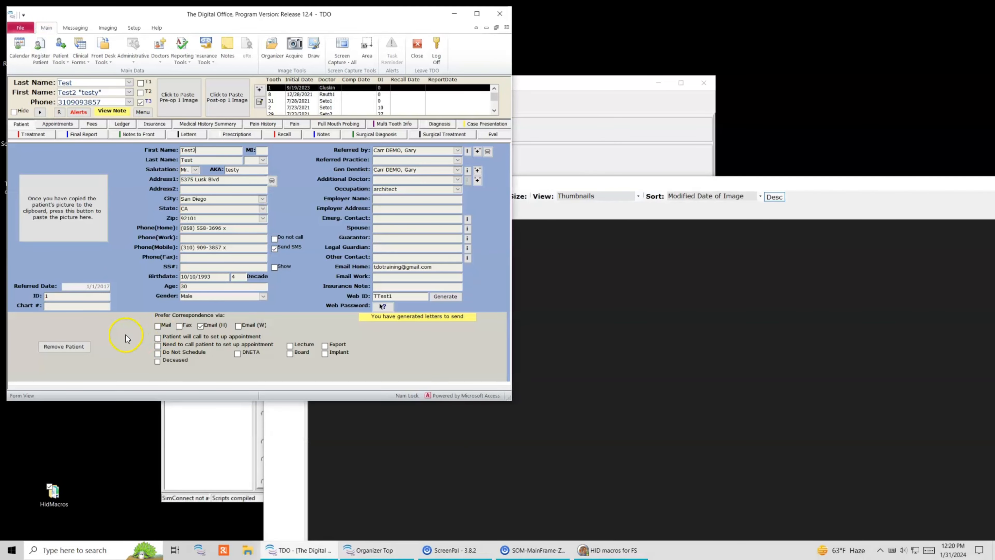
Step: Reopen Image Acquire via its macro and snap it around the screen with Win+arrow keys
key("alt")
key("1")
key("y")
key("m")
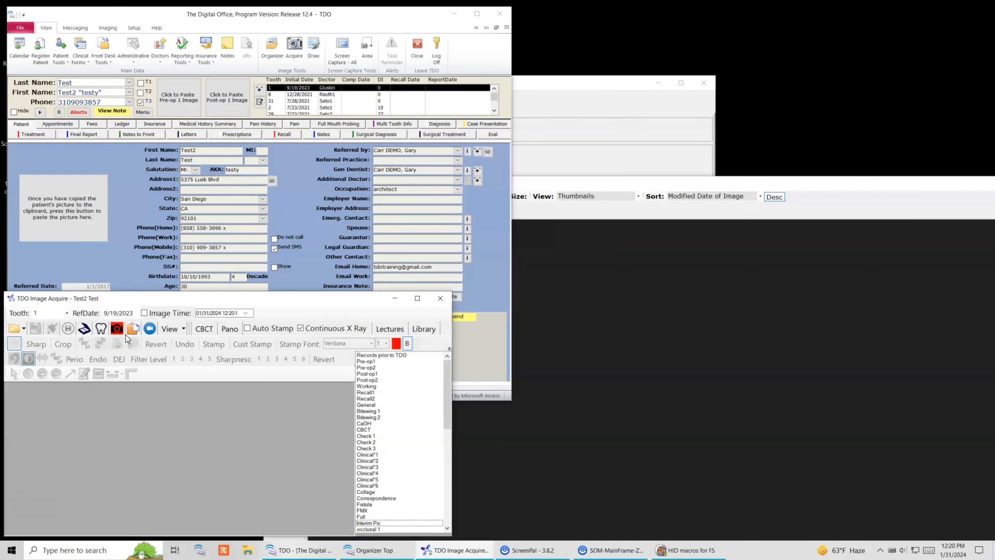
key("super+Right")
key("super+Right")
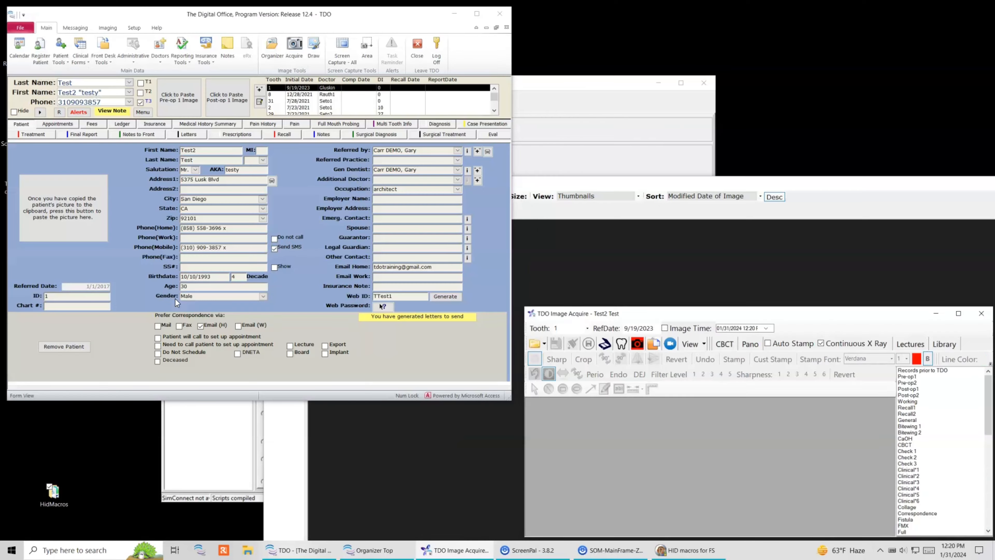
key("super+Up")
key("super+Down")
key("super+Left")
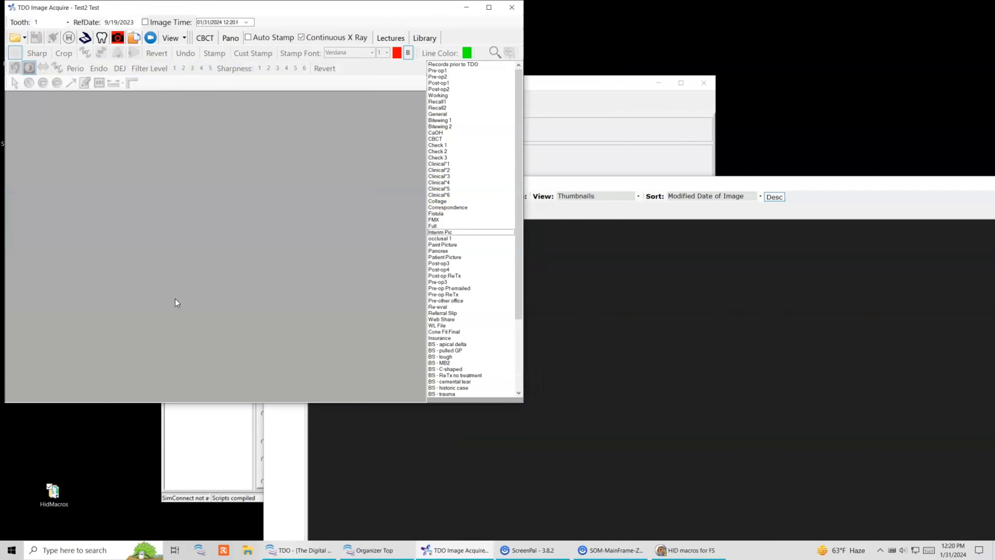
key("super+Right")
key("super+Up")
key("super+Left")
Step: Snap the Organizer window around the screen with Win+arrow keys
left_click(662, 351)
key("super+Left")
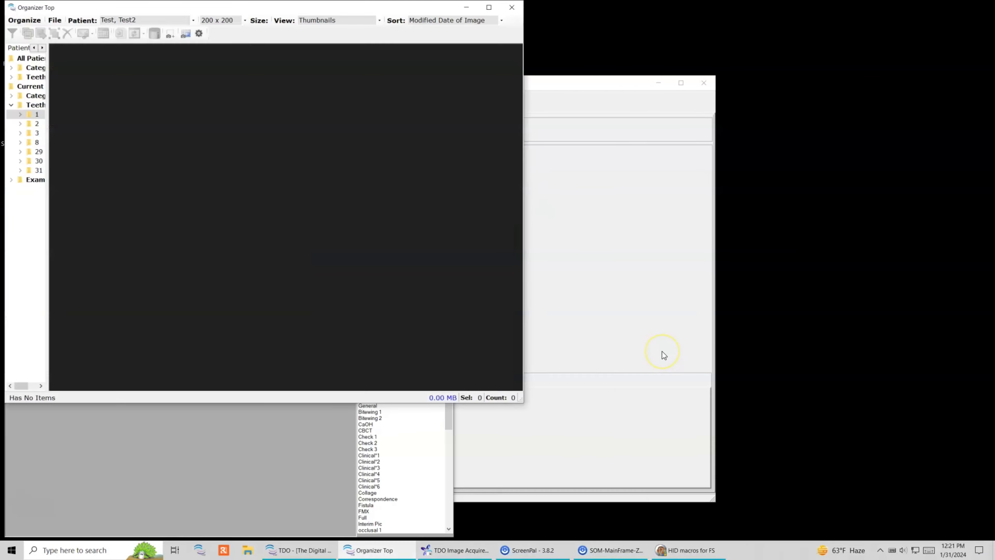
key("super+Right")
key("super+Up")
key("super+Down")
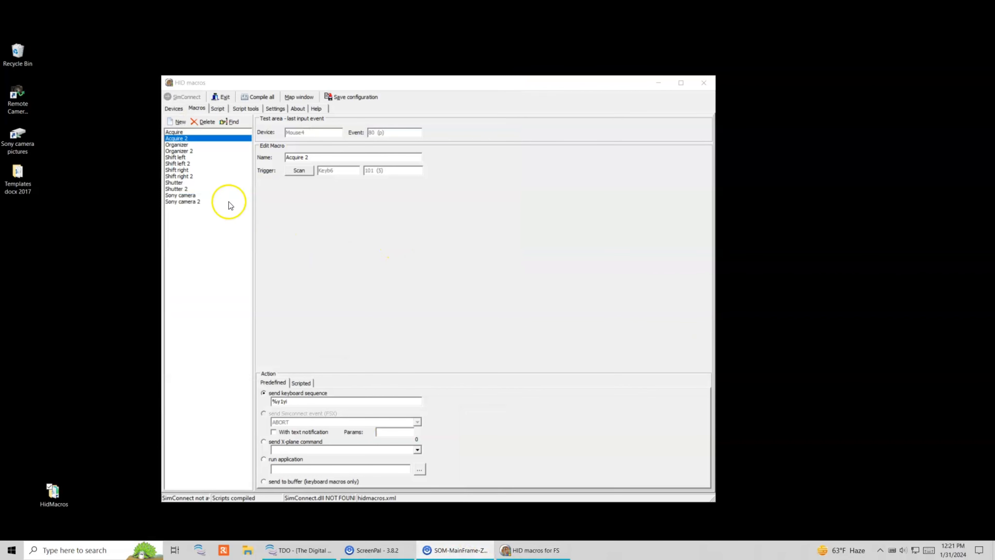
Step: Save the configuration, enable Start minimized with 3 backups kept, and view Keyb6 on Devices
left_click(347, 97)
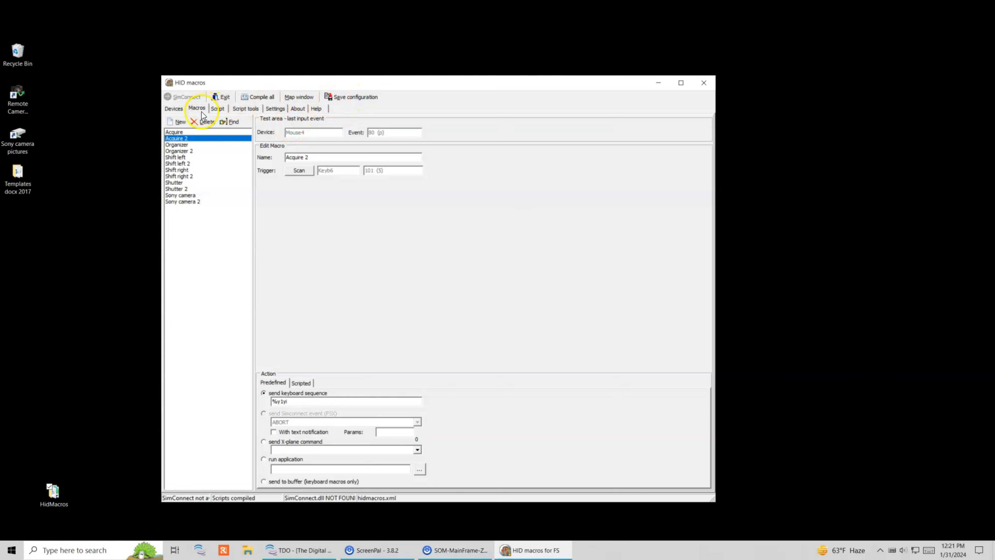
left_click(226, 111)
left_click(244, 111)
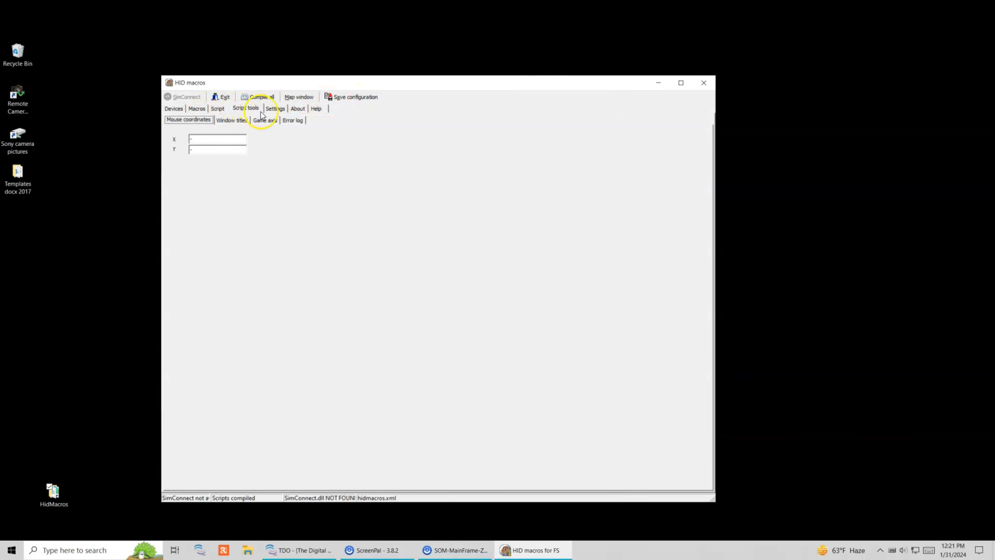
left_click(275, 110)
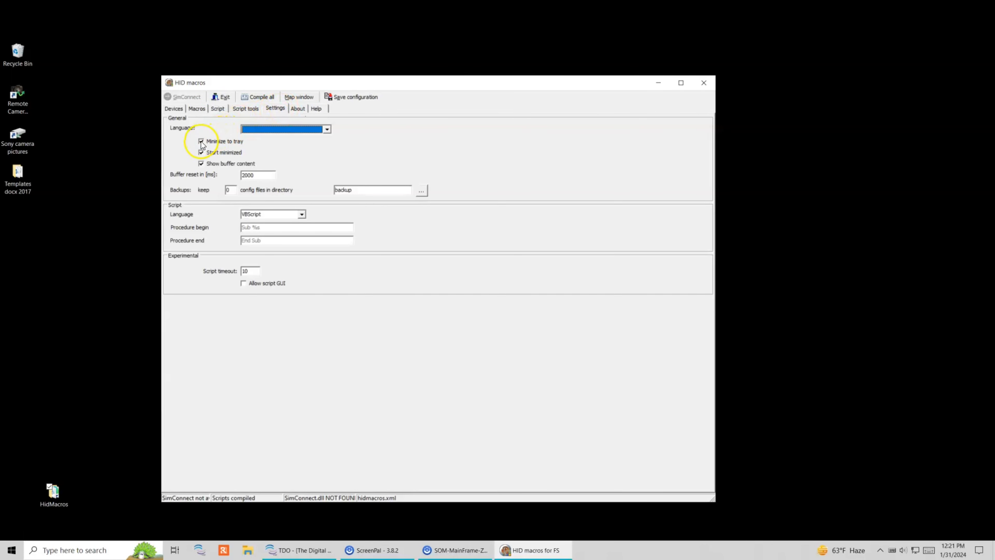
left_click(202, 153)
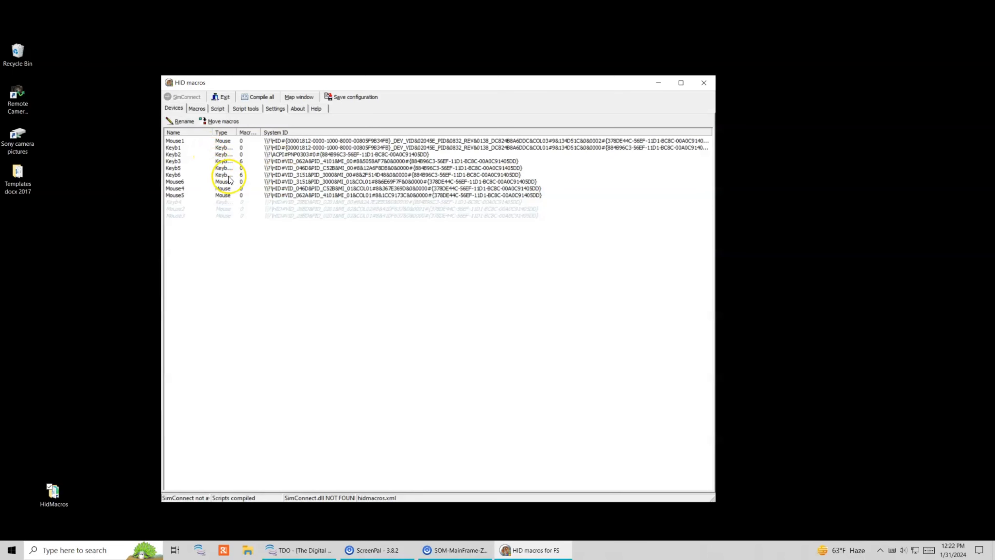
left_click(222, 174)
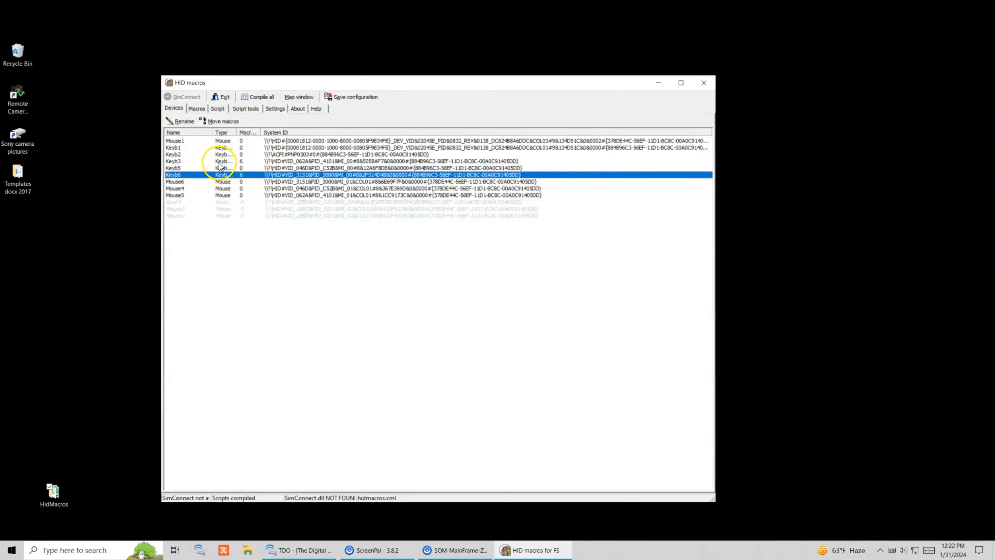
Step: Compare the Keyb3 and Keyb6 device entries, then open the Acquire 2 macro
left_click(219, 162)
left_click(218, 175)
left_click(217, 161)
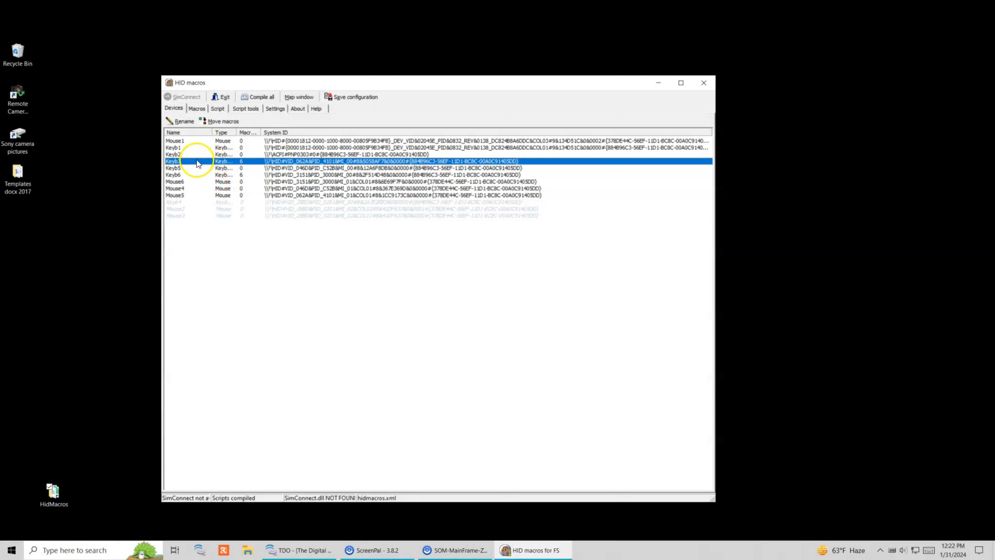
left_click(176, 175)
left_click(179, 162)
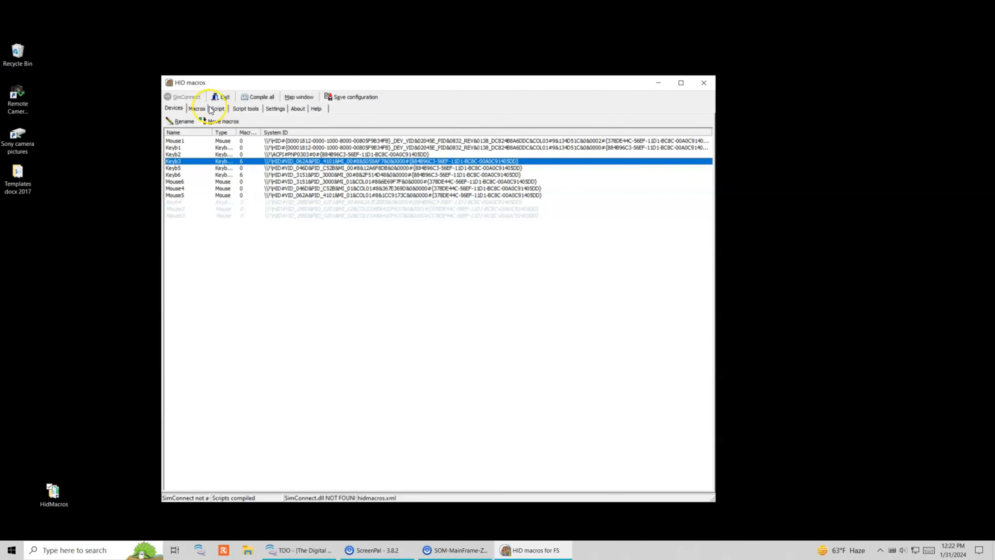
left_click(197, 108)
left_click(195, 140)
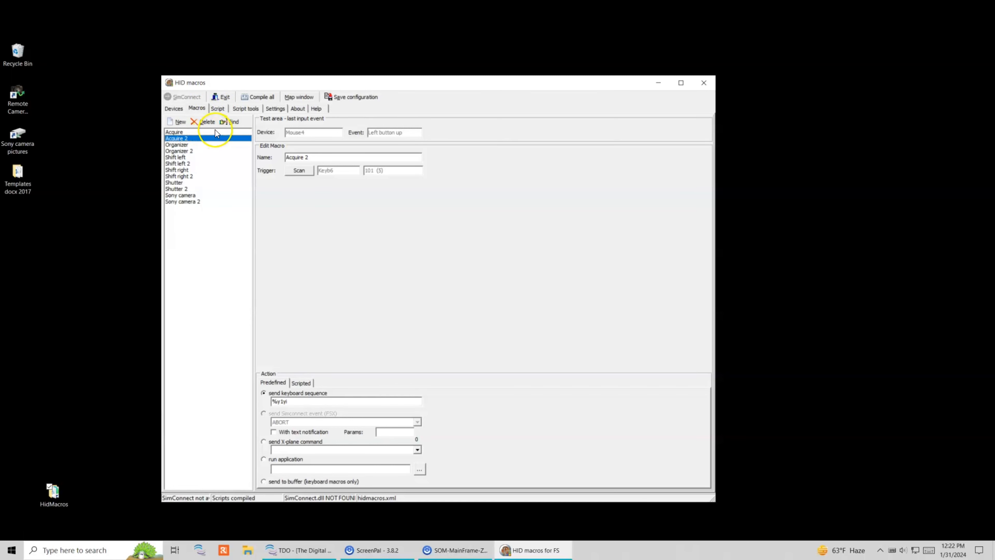
Step: Look over the Organizer, Organizer 2, Sony camera and Sony camera 2 macros, checking Sony camera 2's #2 sequence
left_click(187, 145)
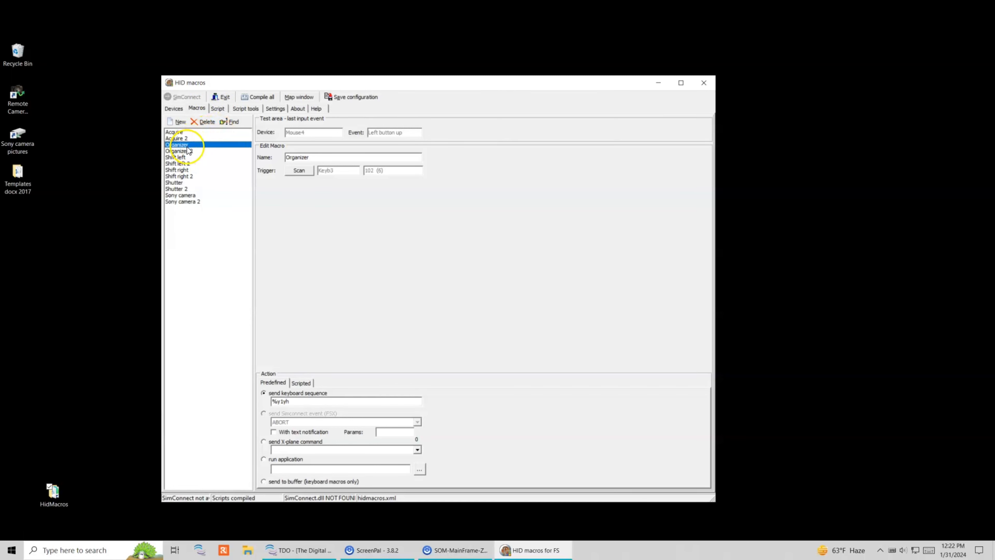
left_click(171, 152)
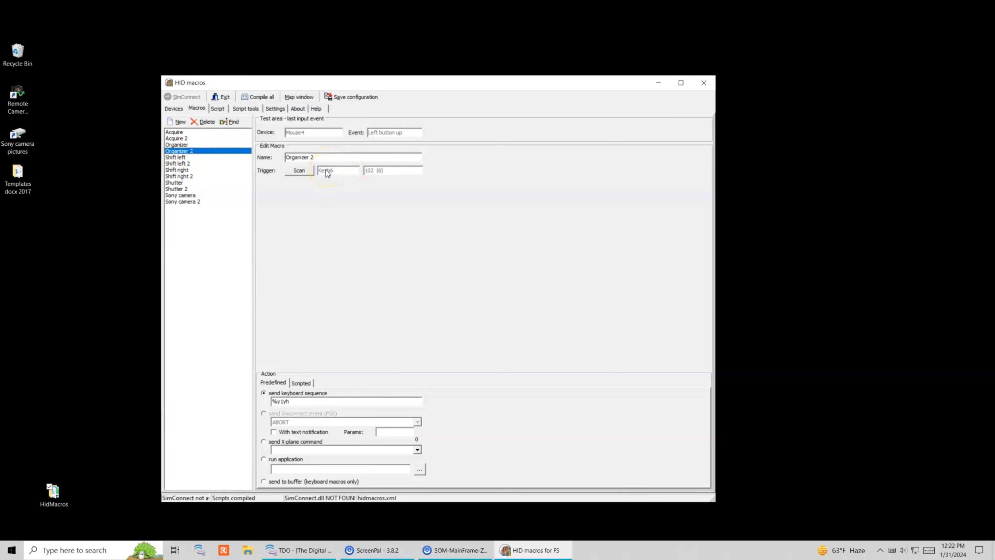
left_click(204, 247)
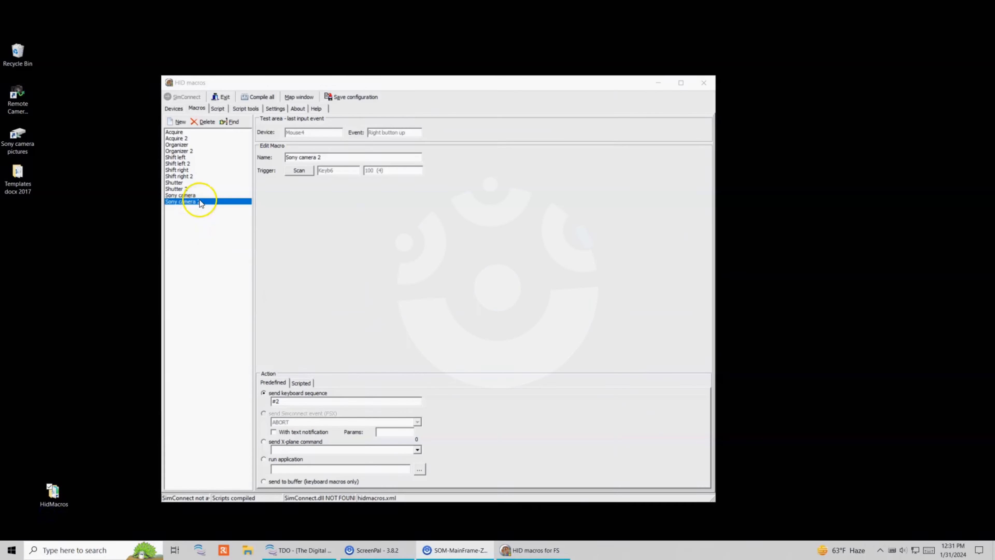
left_click(199, 196)
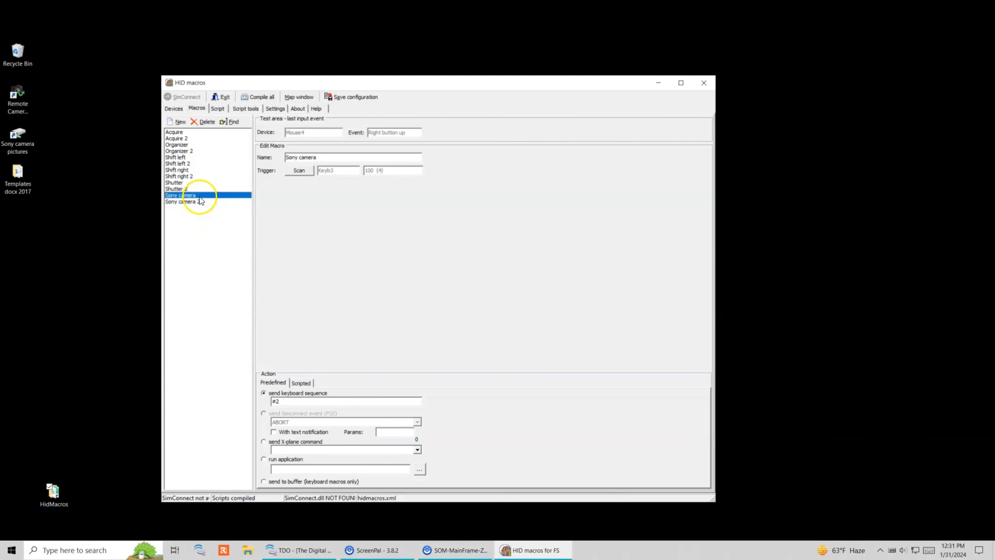
left_click(200, 203)
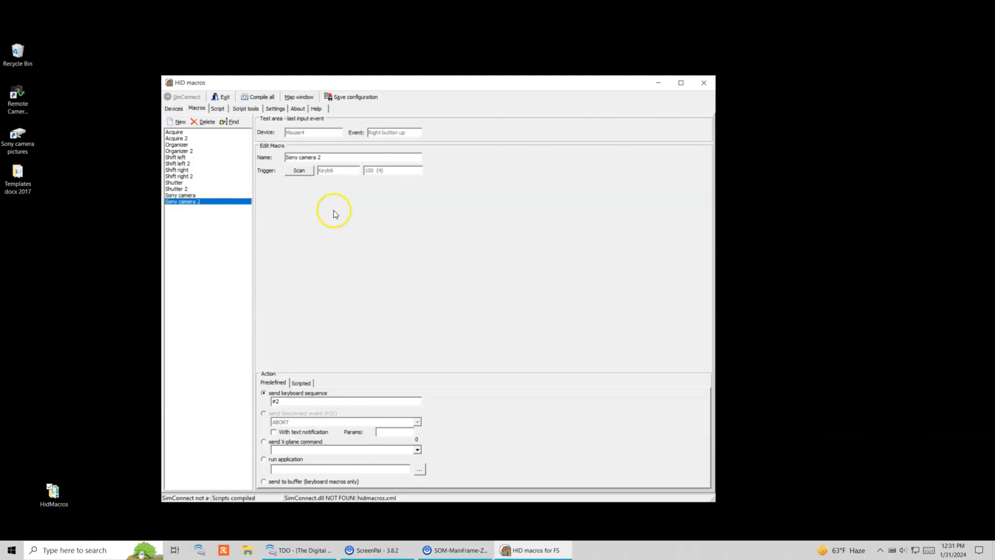
left_click(279, 402)
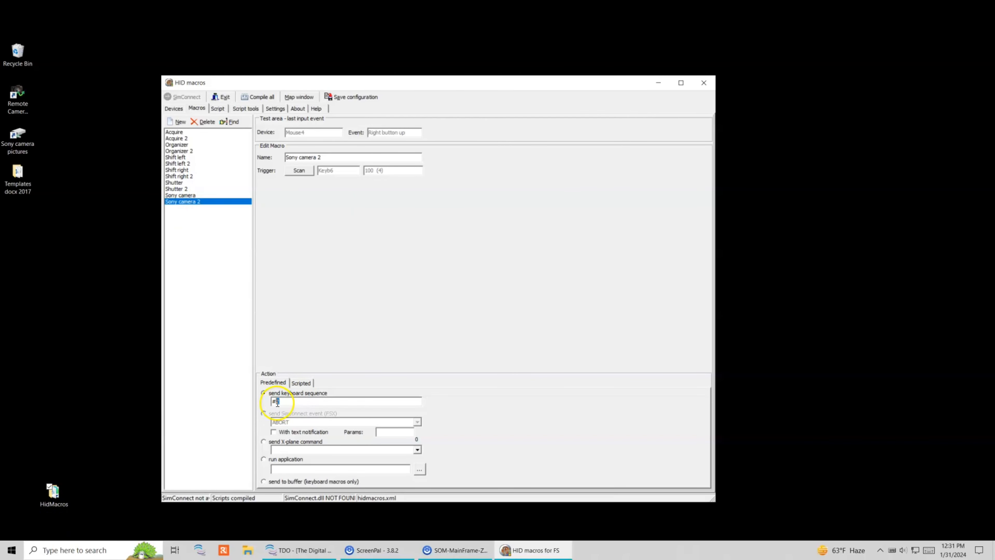
left_click(278, 403)
left_click(219, 552)
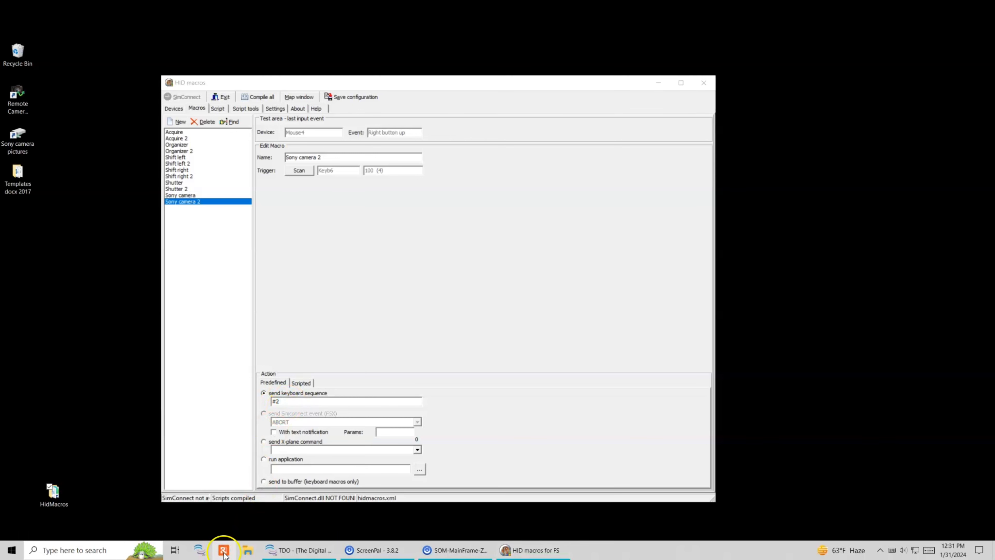
Step: Fire the Keyb6 camera macro, dismiss Remote's no-camera warning, then trigger another macro to open The Digital Office
key("KP_4")
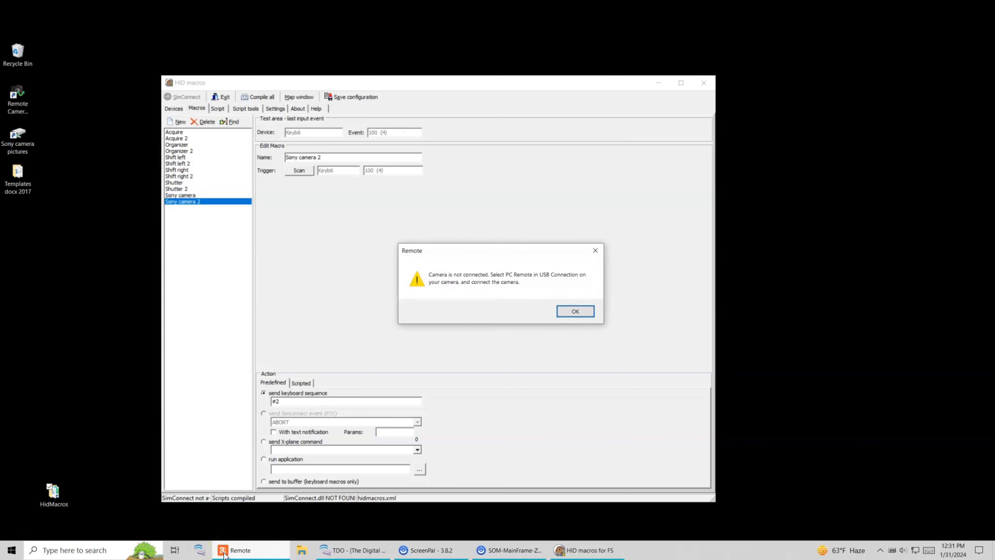
left_click(574, 311)
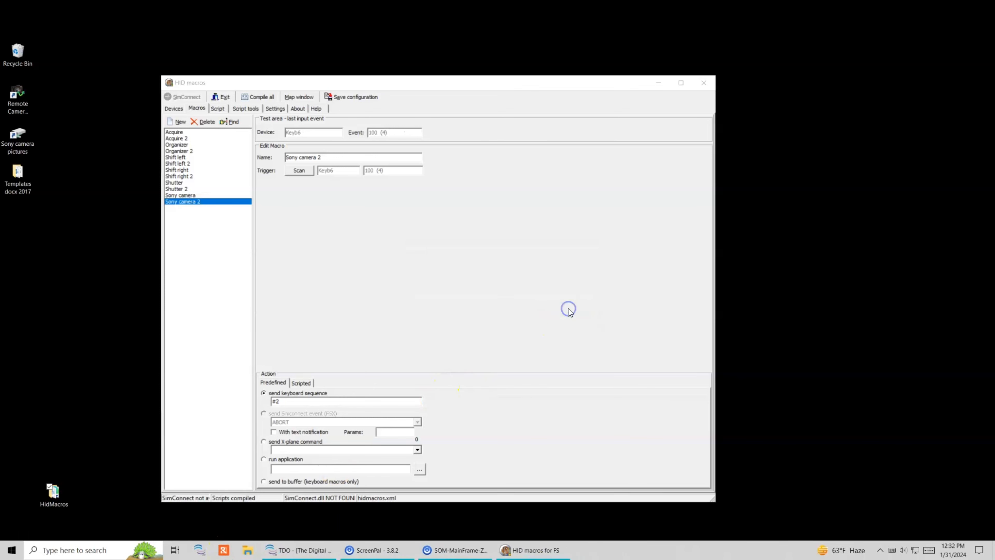
left_click_drag(223, 552, 196, 554)
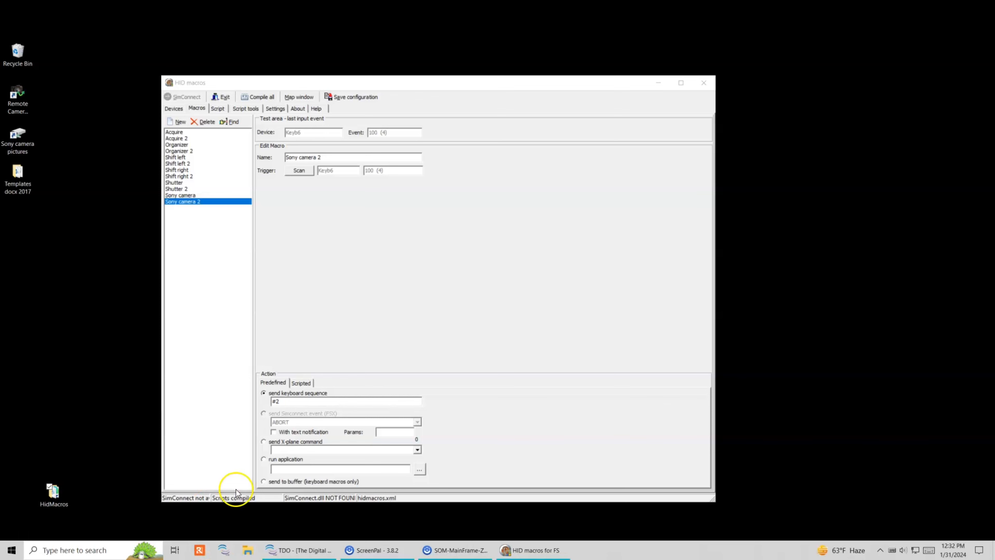
key("super")
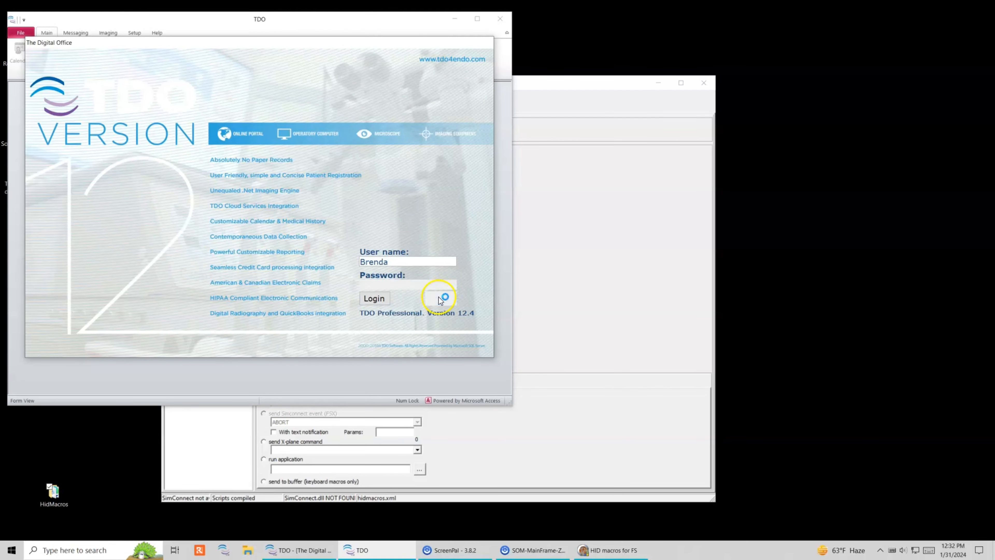
Step: Exit The Digital Office login, restore the camera remote taskbar shortcut, and go back to HID macros
left_click(442, 297)
left_click_drag(202, 551, 224, 554)
left_click(285, 398)
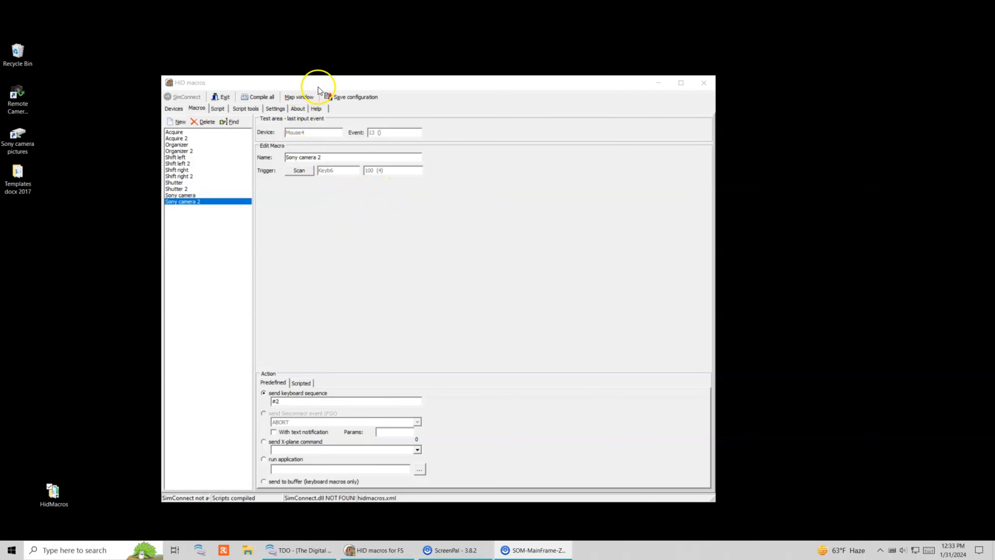
Step: Bring the HID macros editor forward, then minimize it to the system tray
left_click(335, 96)
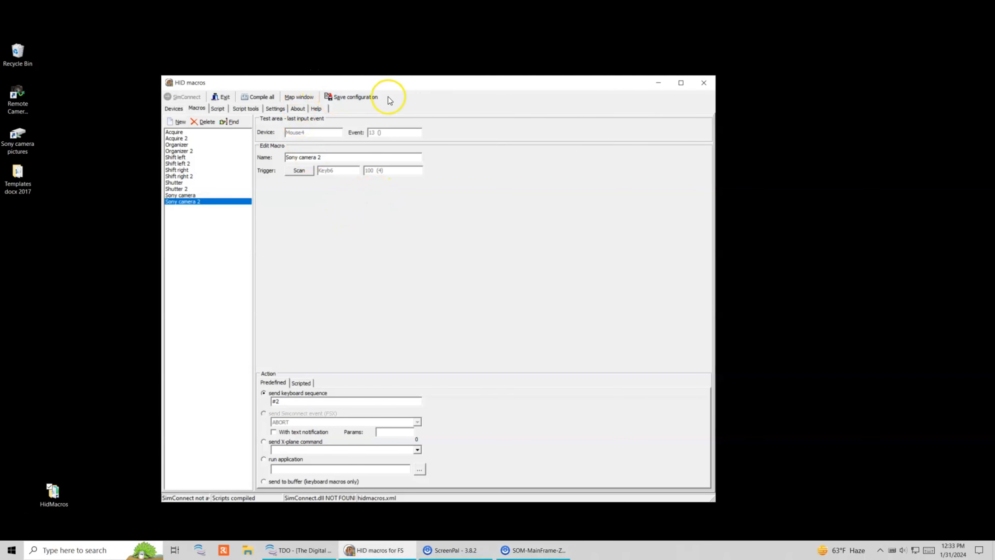
left_click(659, 83)
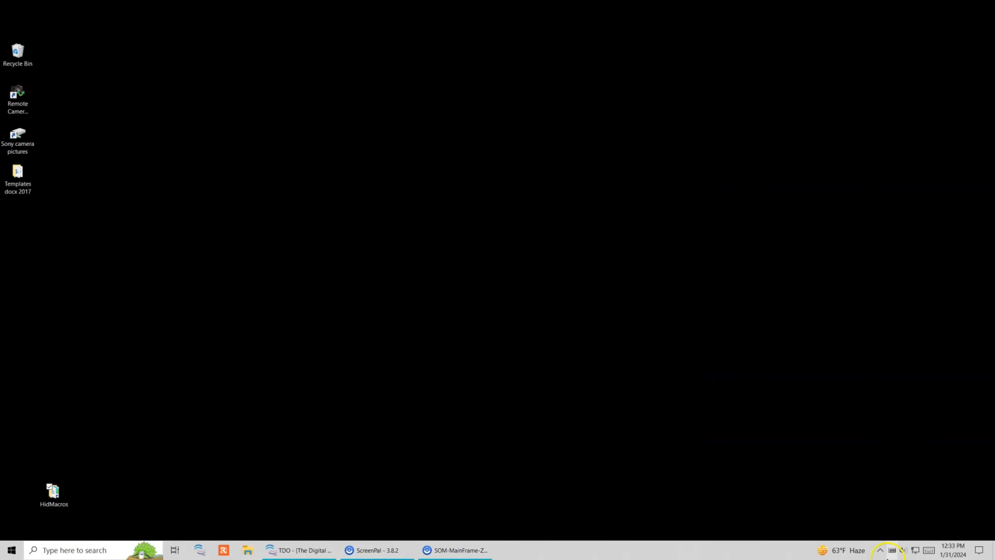